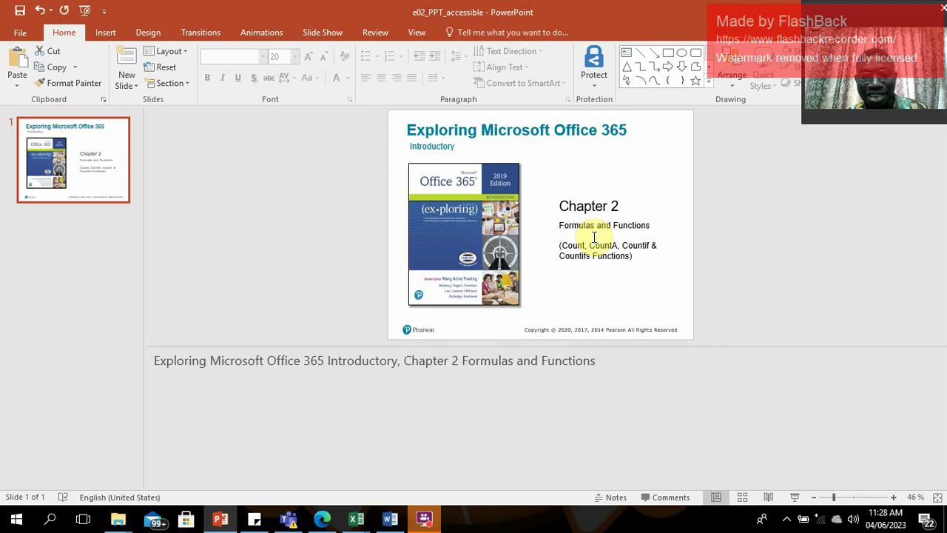
Switch to the Word document and review the syntax of COUNT, COUNTA, COUNTIF and COUNTIFS and their range and criteria arguments
click(390, 518)
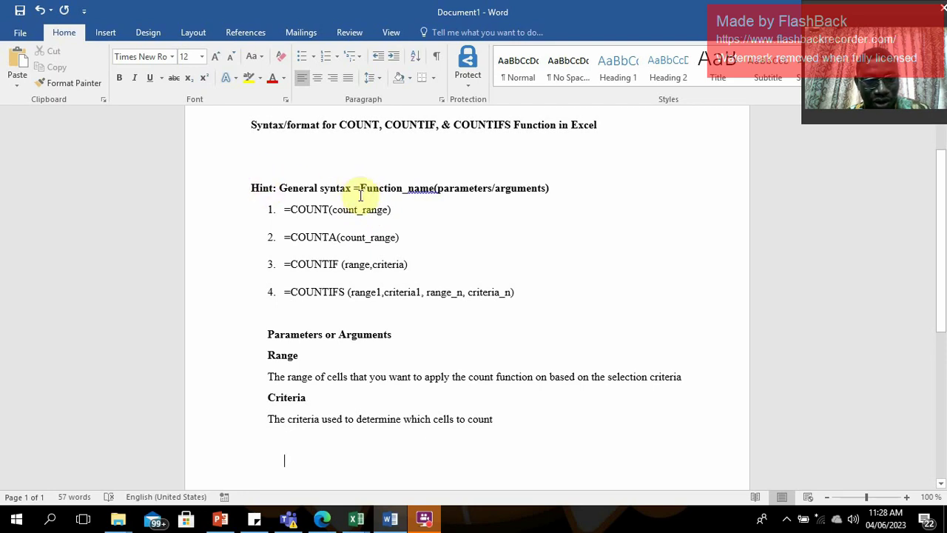
click(432, 191)
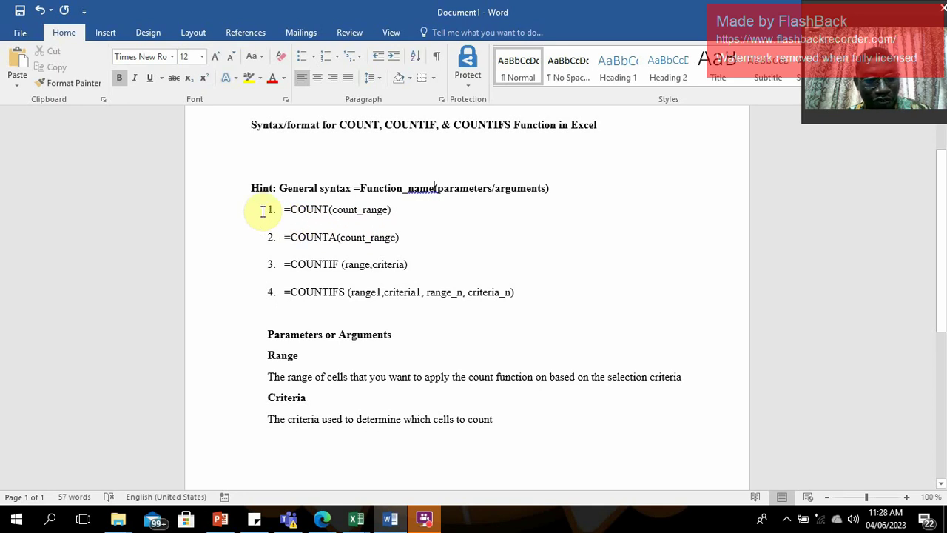
drag(286, 209, 369, 218)
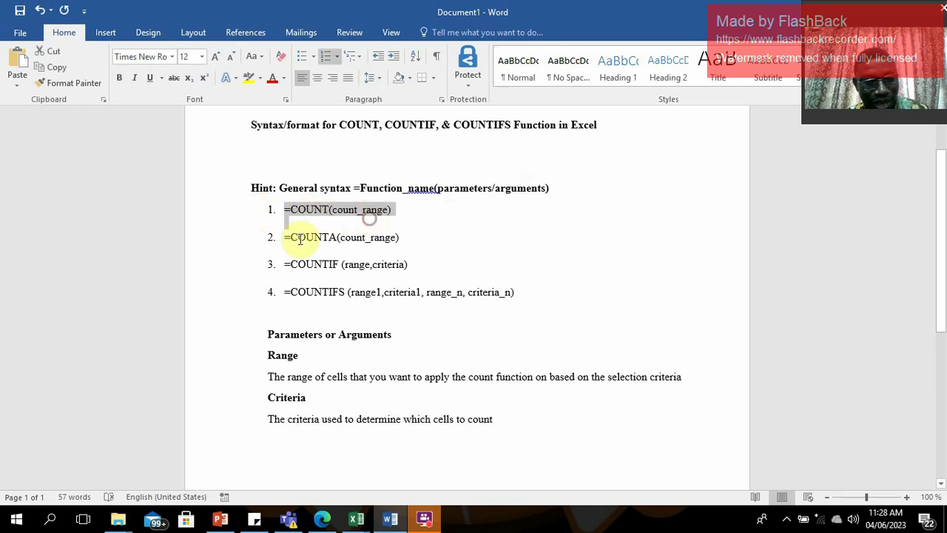
drag(274, 239, 393, 245)
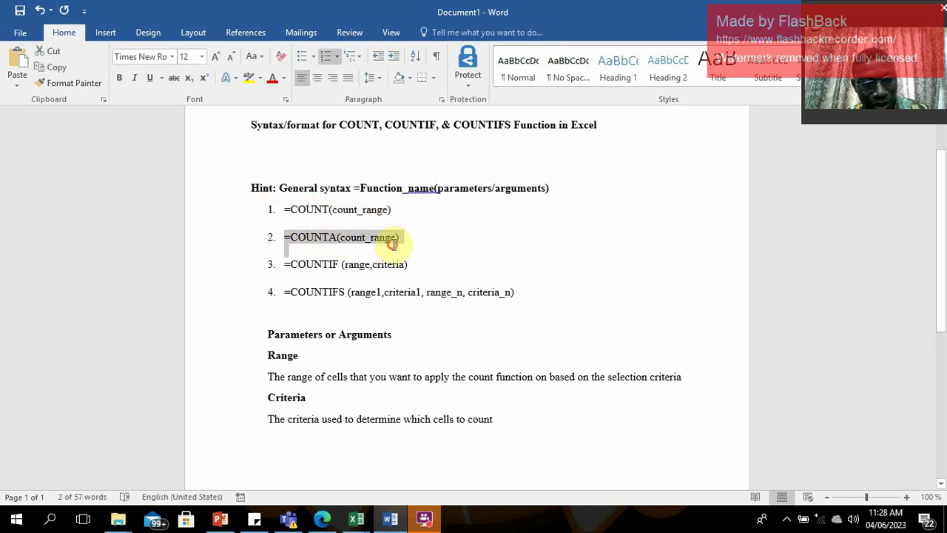
drag(275, 266, 392, 268)
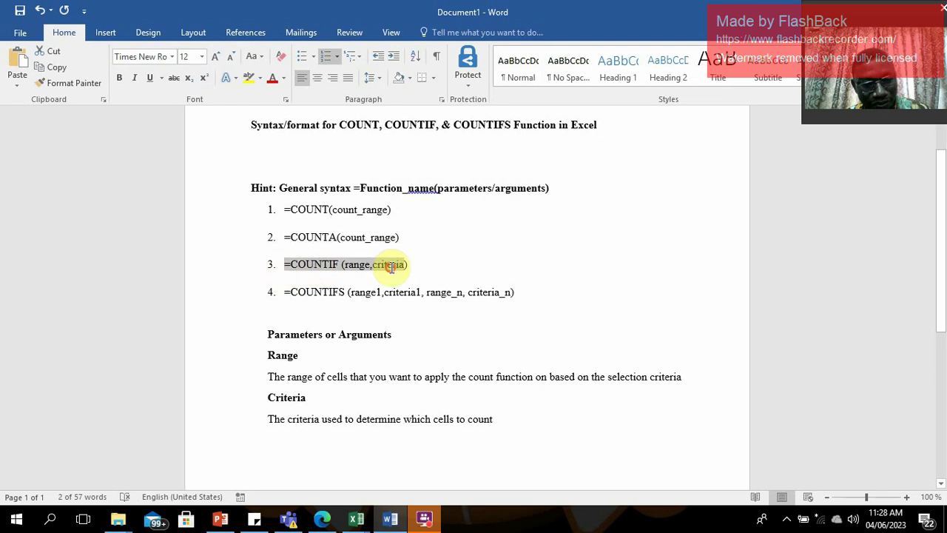
mouse_move(272, 292)
mouse_down()
mouse_move(455, 299)
mouse_move(261, 299)
mouse_up()
click(256, 303)
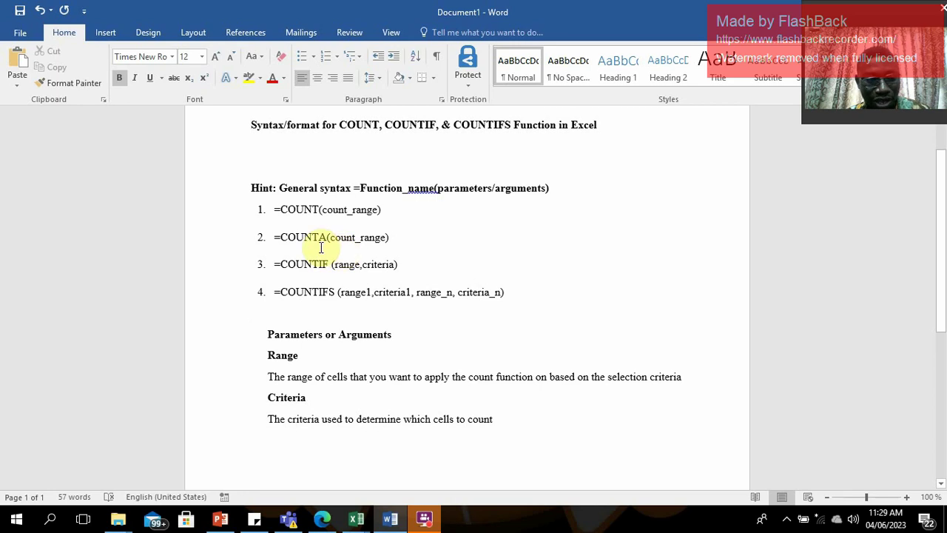
click(319, 210)
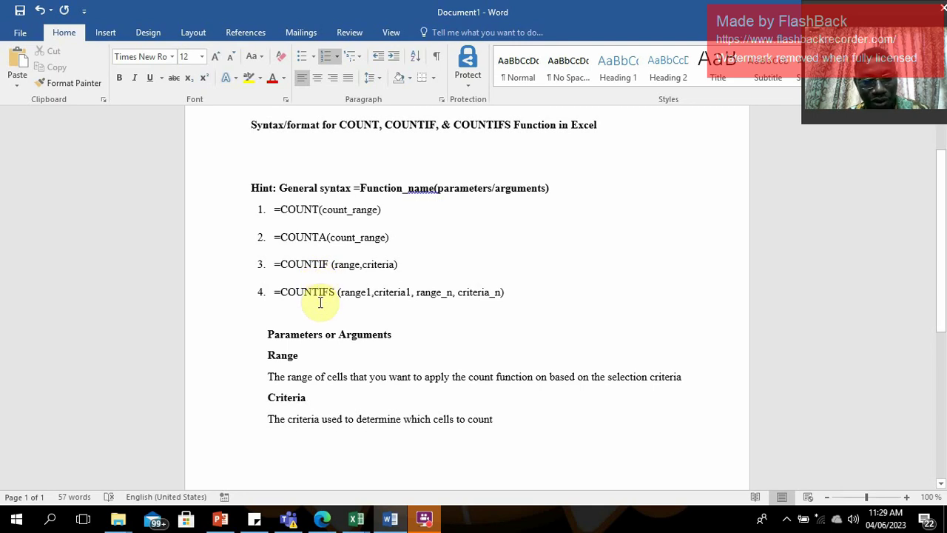
scroll(289, 349, down, 1)
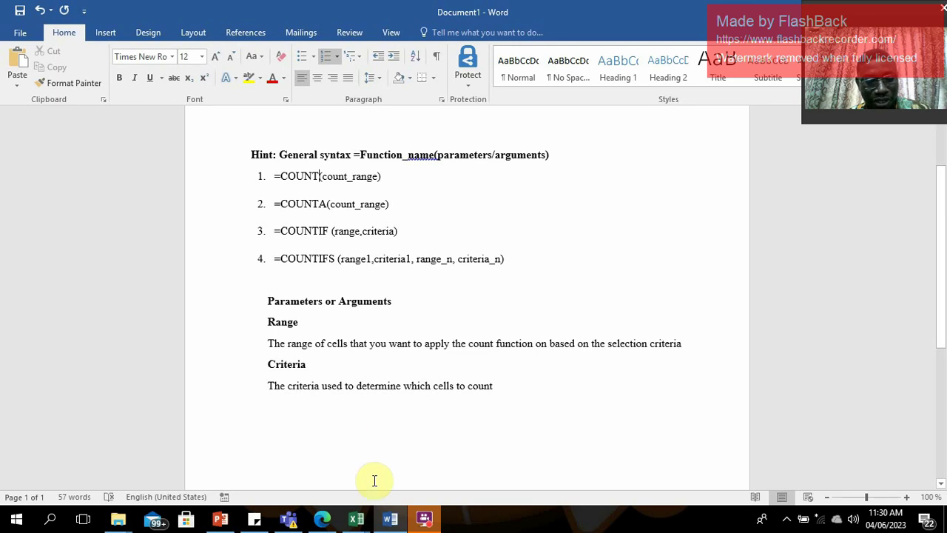
Switch to the insurance workbook in Excel and examine its data columns, the Excel Function list and the Data Analysis table
mouse_move(356, 522)
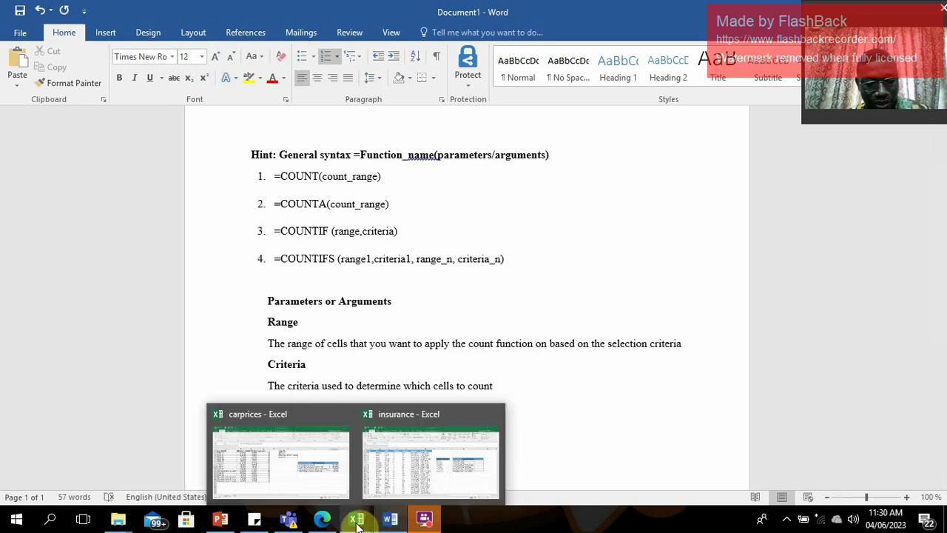
click(408, 497)
click(234, 257)
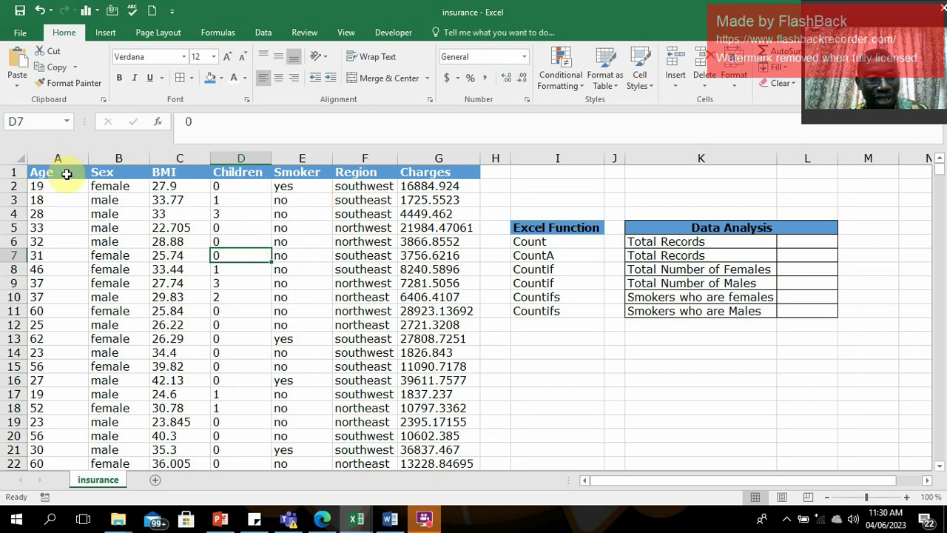
click(512, 202)
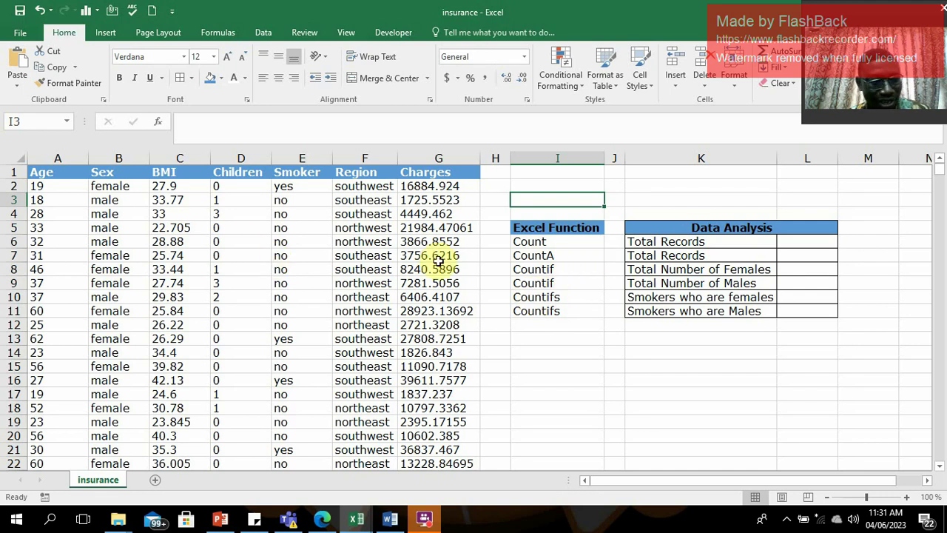
click(79, 177)
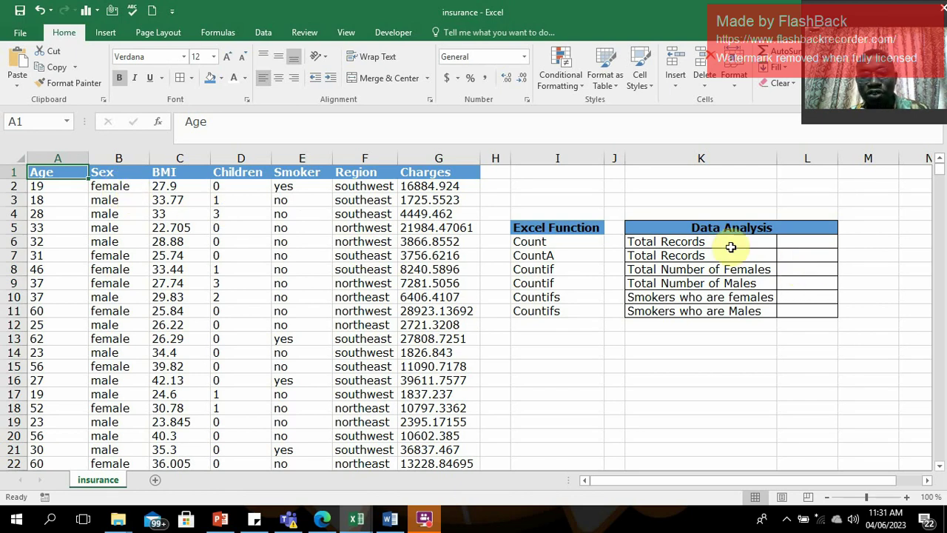
click(545, 242)
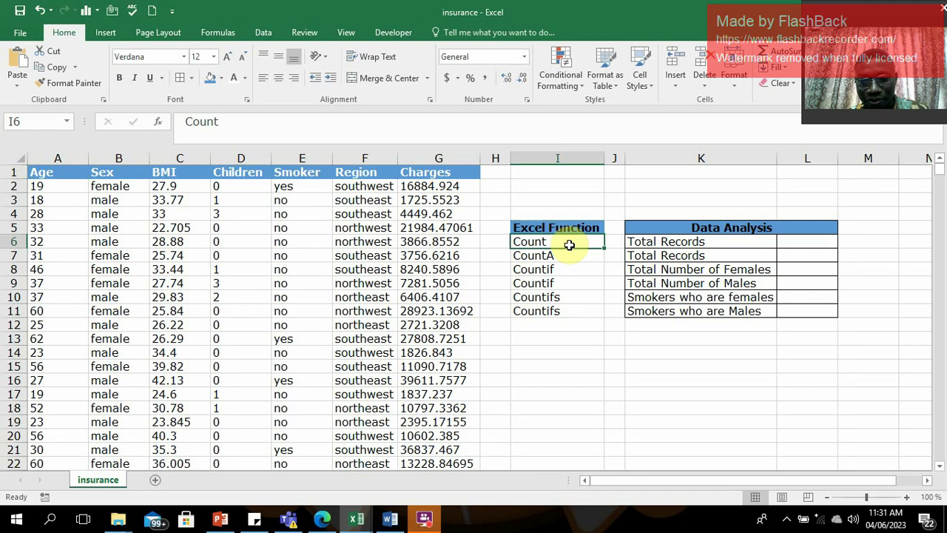
Enter =COUNT(A:A) in cell L6 to count the total records using the whole Age column
click(793, 244)
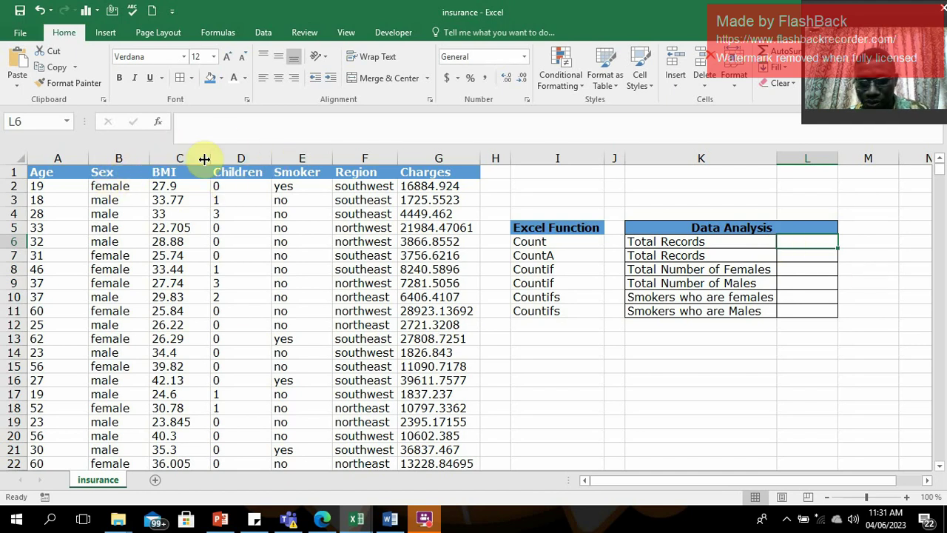
text(=)
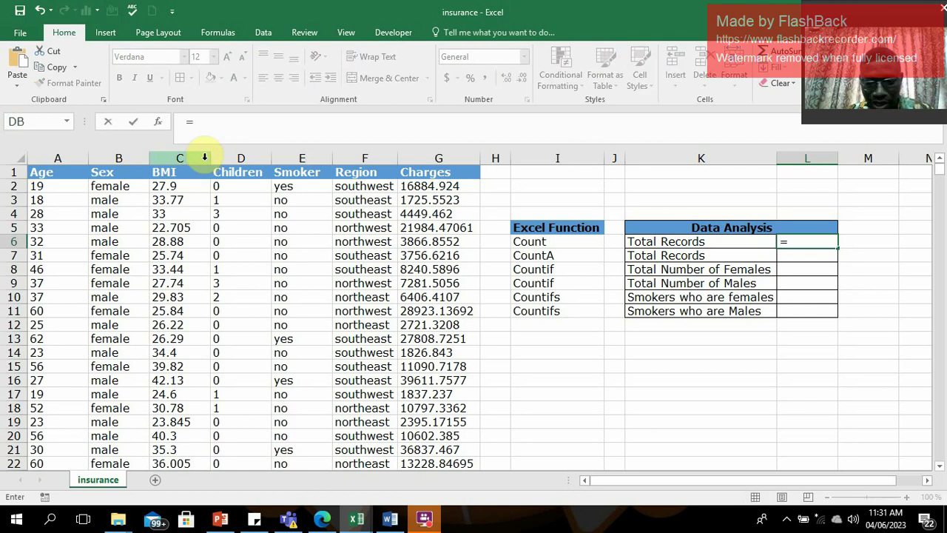
text(co)
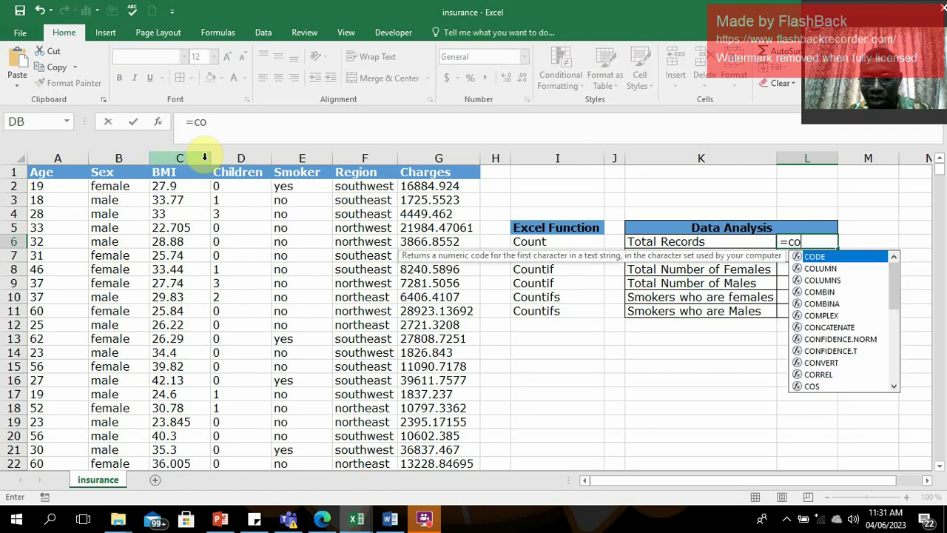
text(unt()
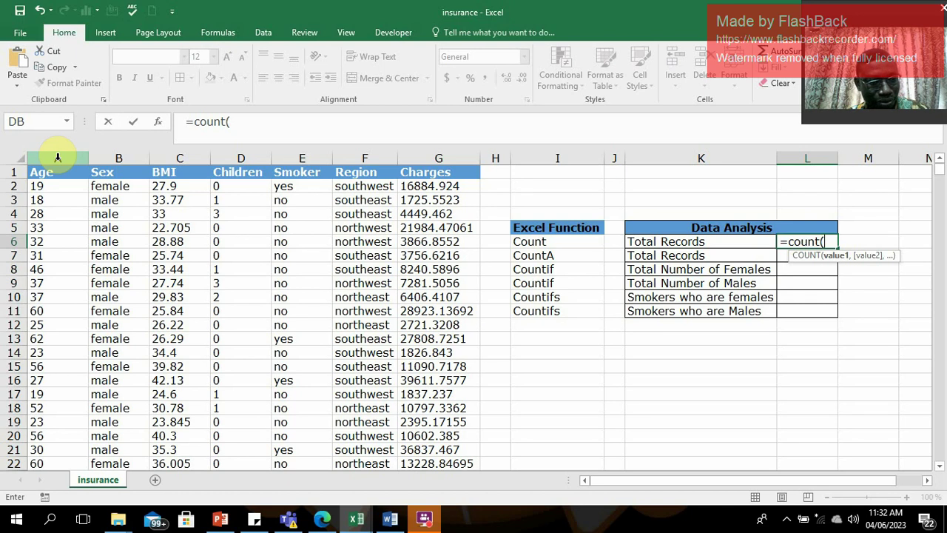
click(58, 157)
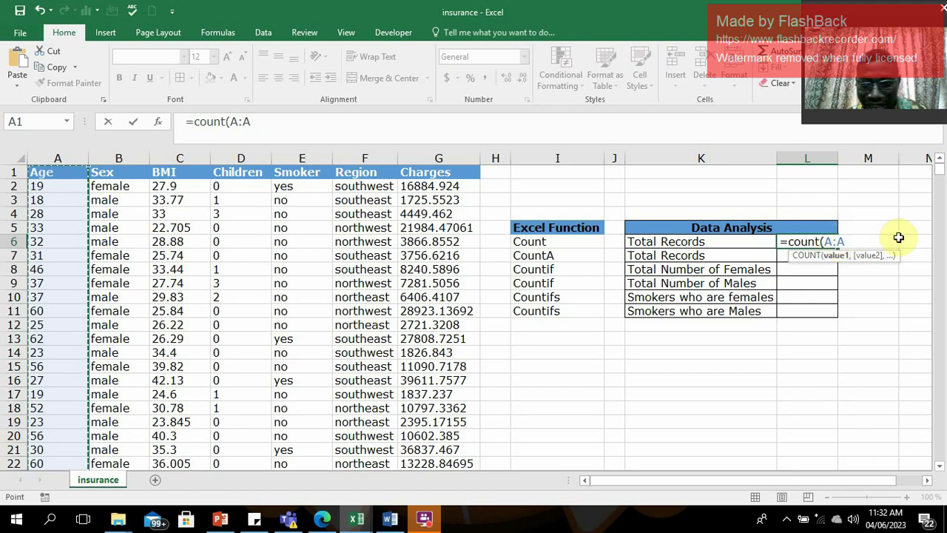
drag(940, 170, 943, 465)
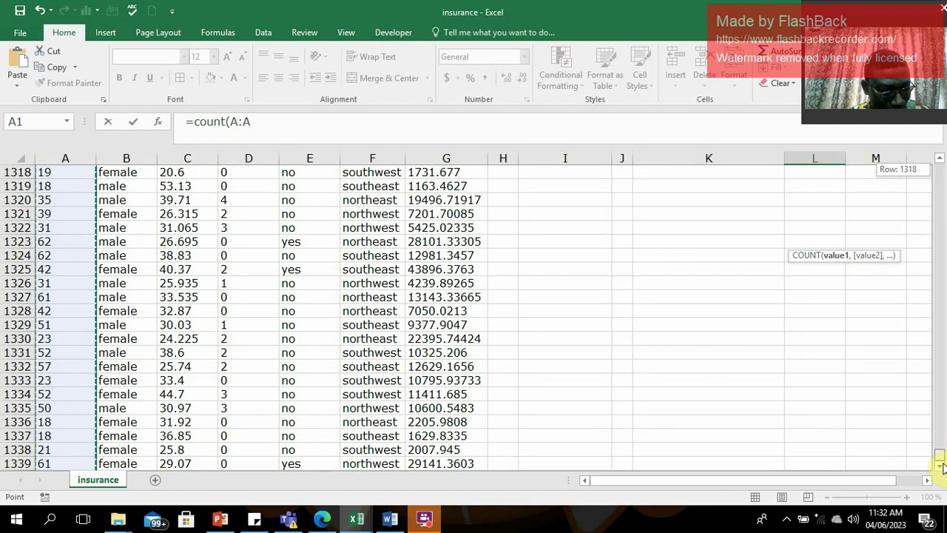
drag(943, 464, 942, 169)
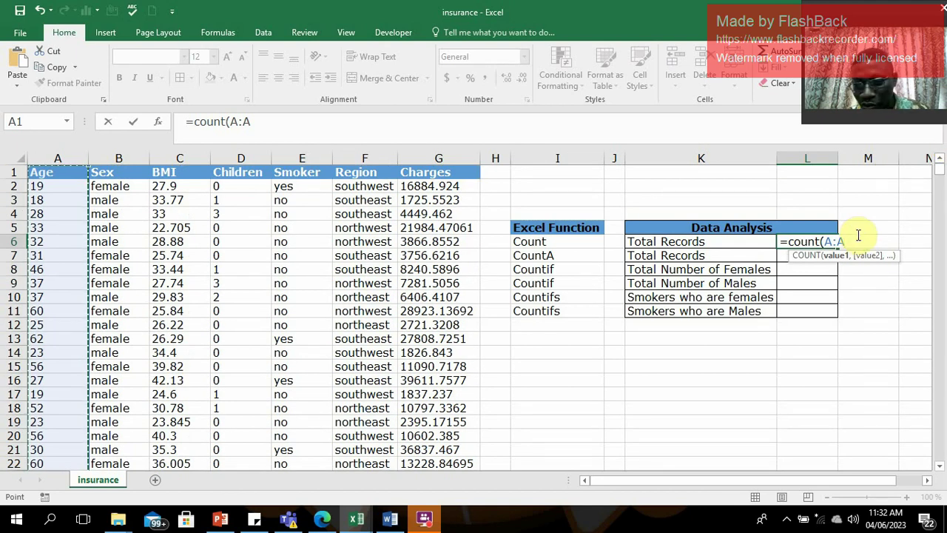
text())
key(Return)
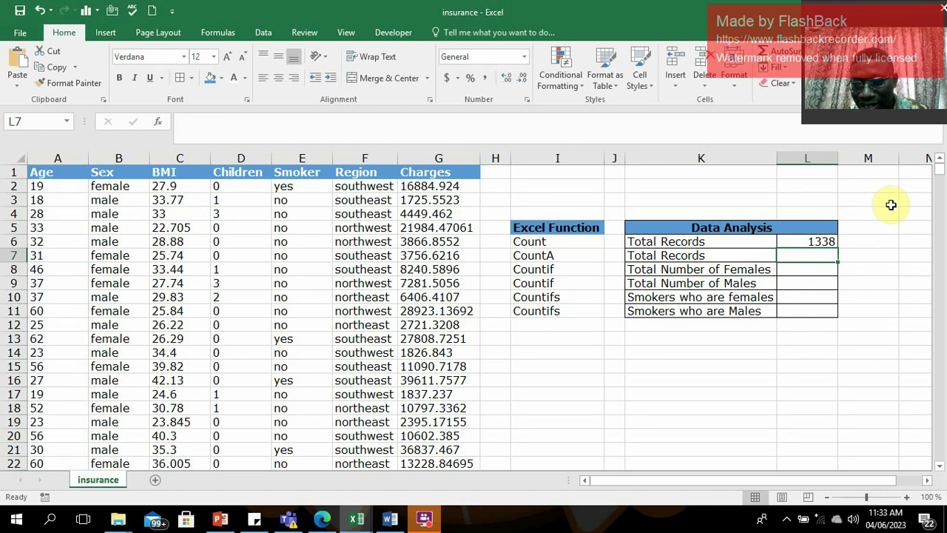
Compare the text header of the Age column with the first numeric age below it
drag(943, 172, 944, 132)
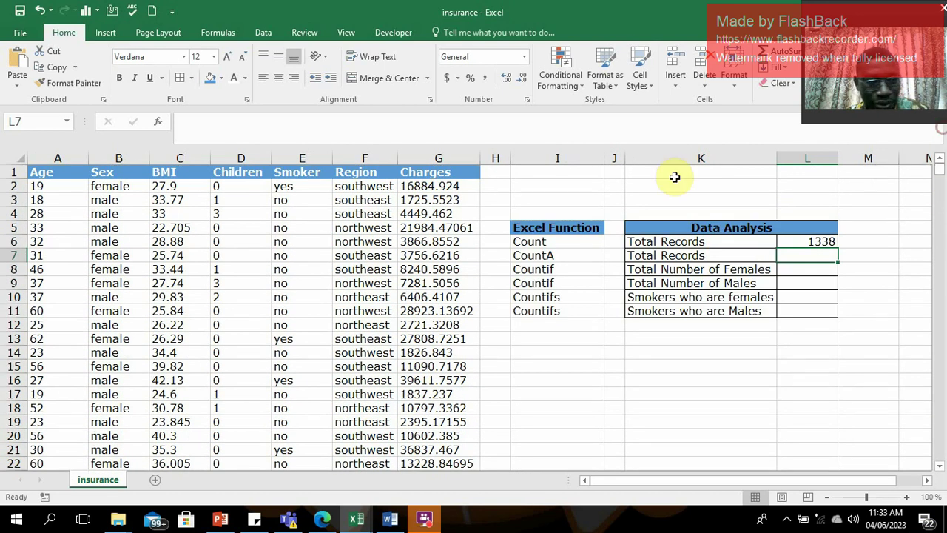
click(46, 175)
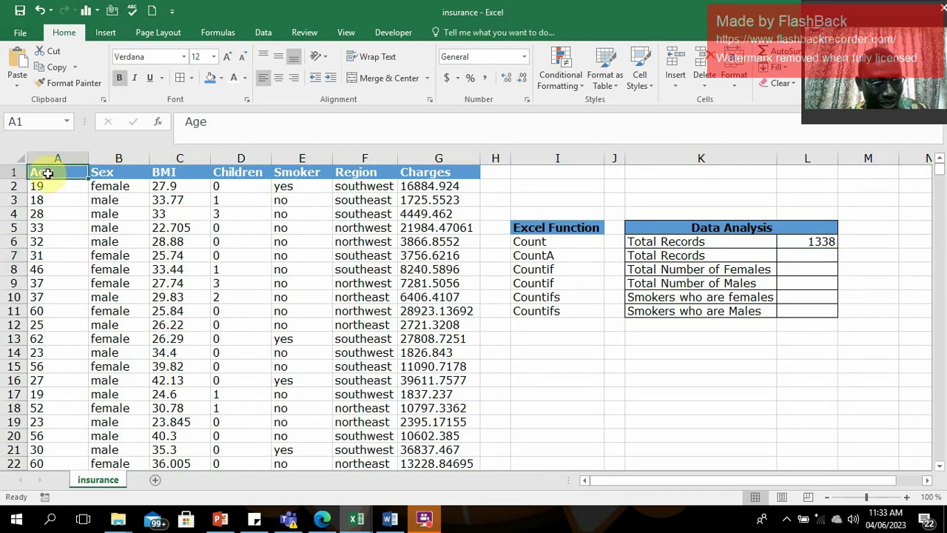
click(39, 190)
click(46, 175)
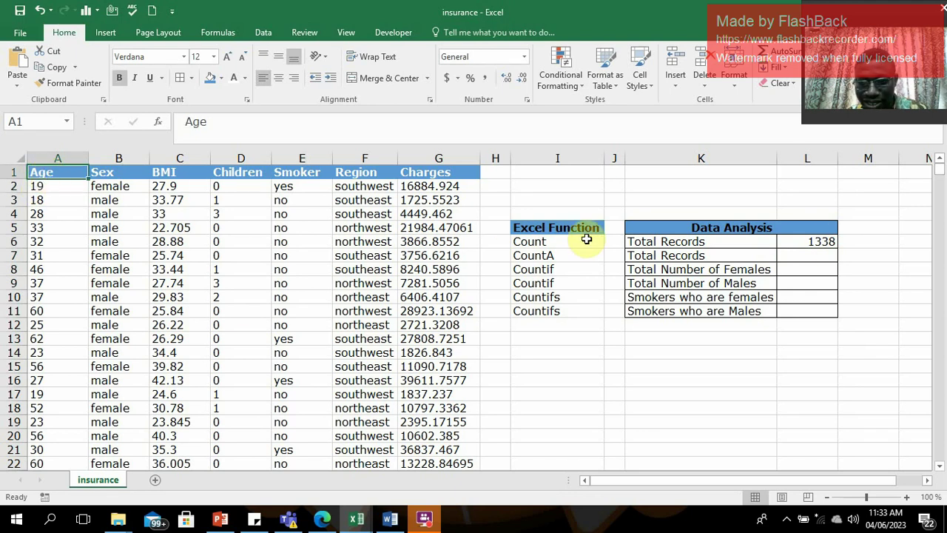
Re-enter the Total Records formula in L6 as =COUNT(A:A), again using the entire Age column
click(825, 243)
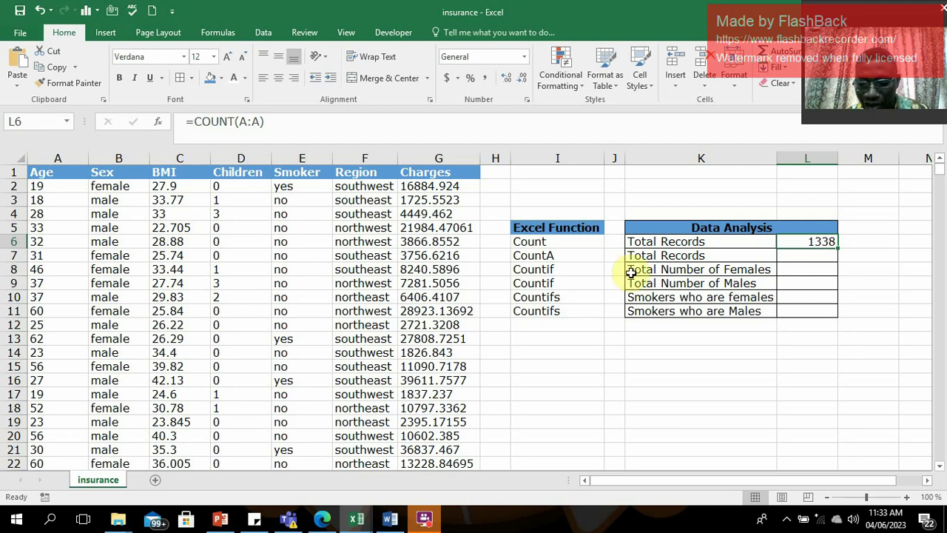
text(=coun)
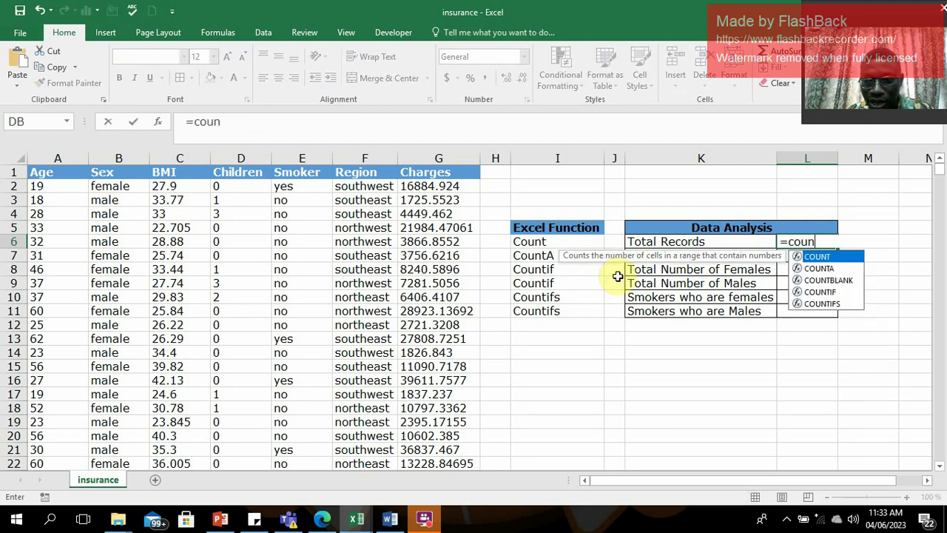
text(t()
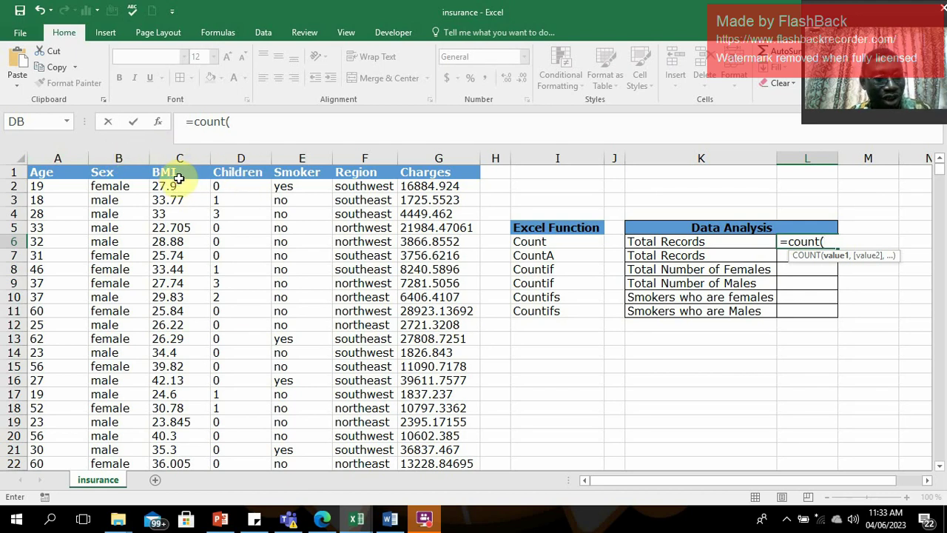
click(55, 152)
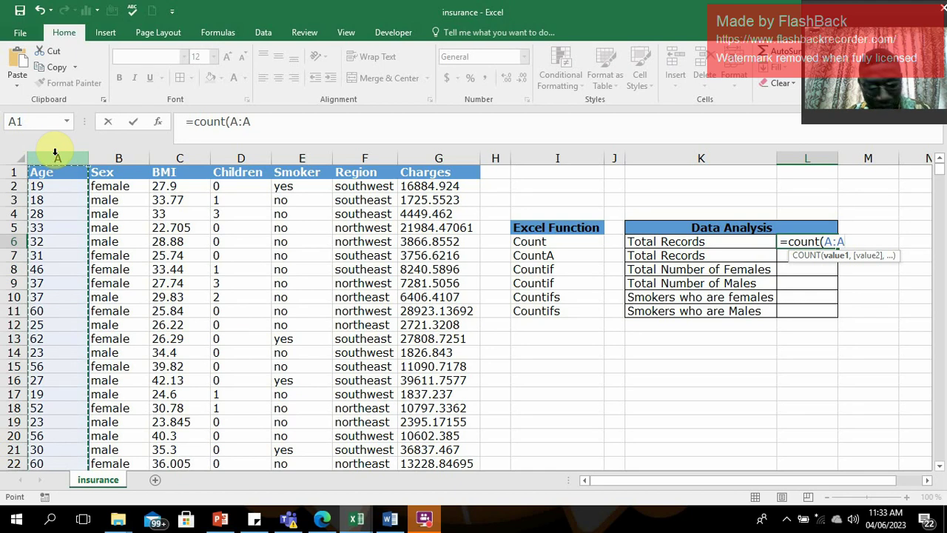
text())
key(Return)
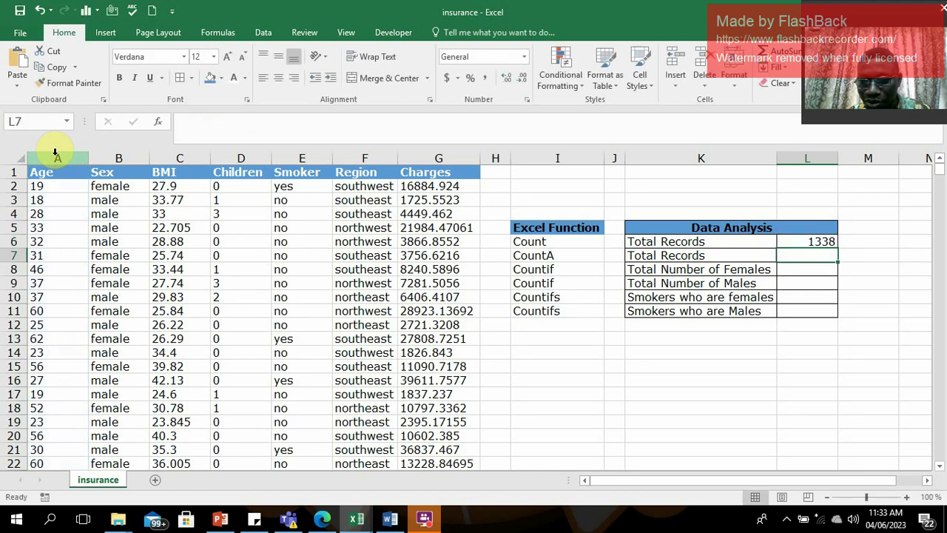
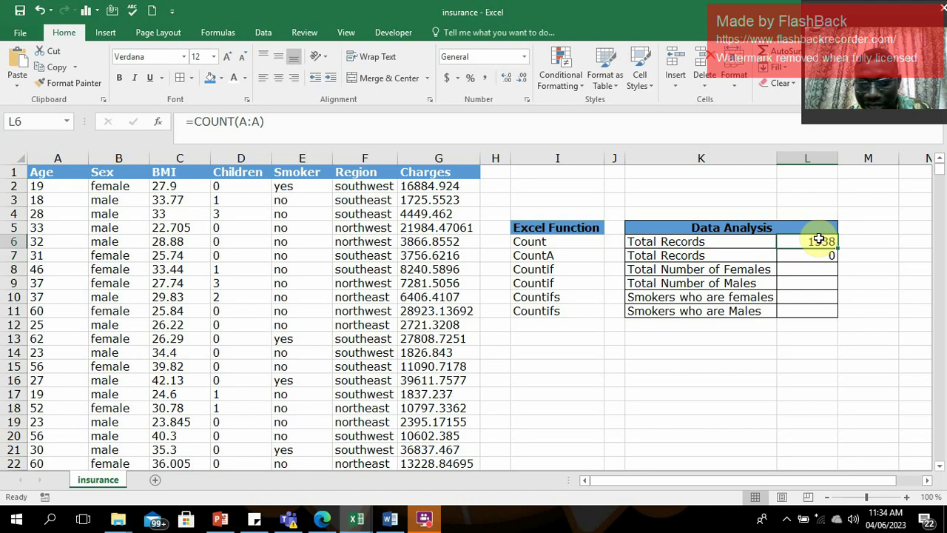
Change the function in the second Total Records cell, L7, so that its formula is =COUNTA(B:B)
click(825, 256)
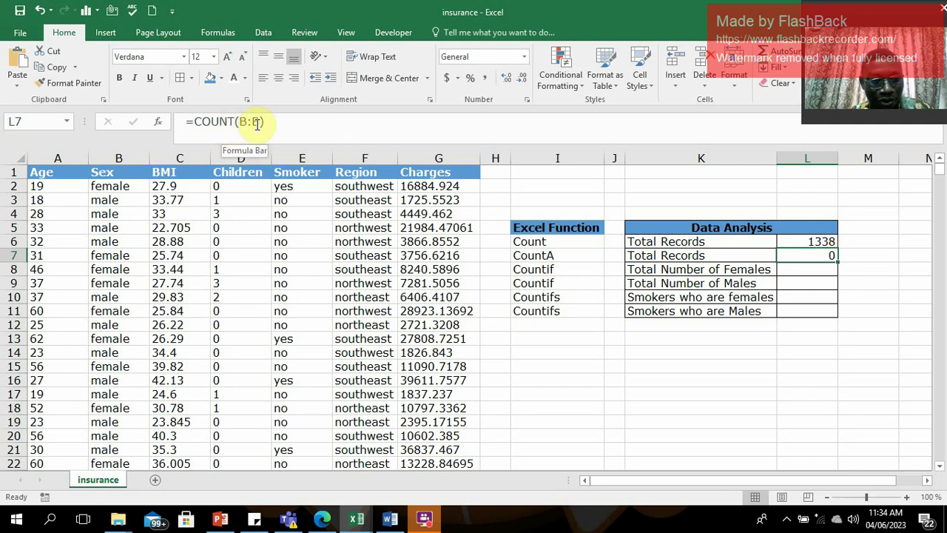
click(233, 122)
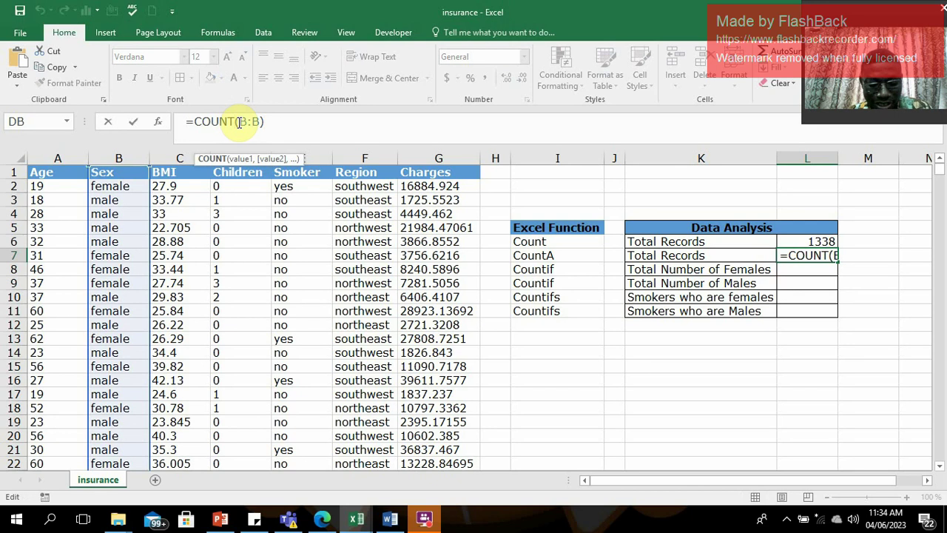
text(A)
click(281, 124)
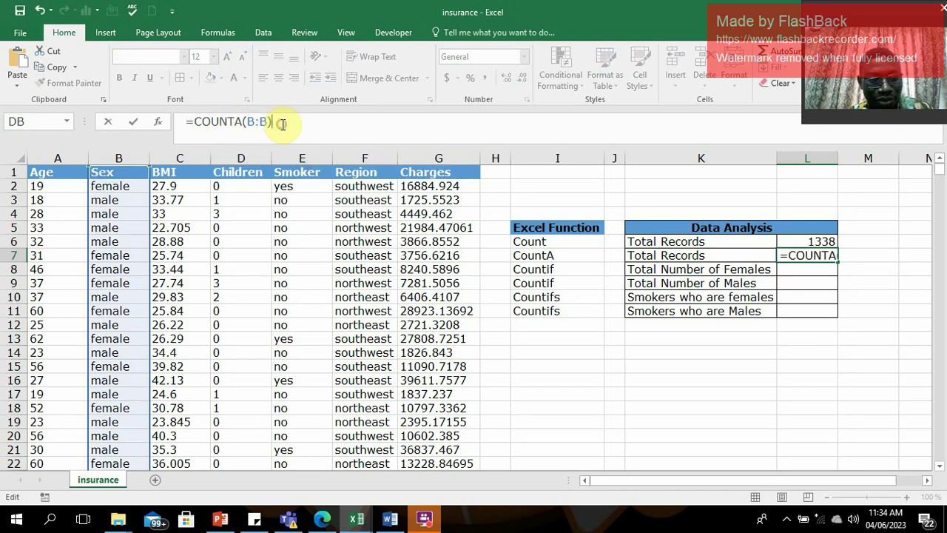
key(Return)
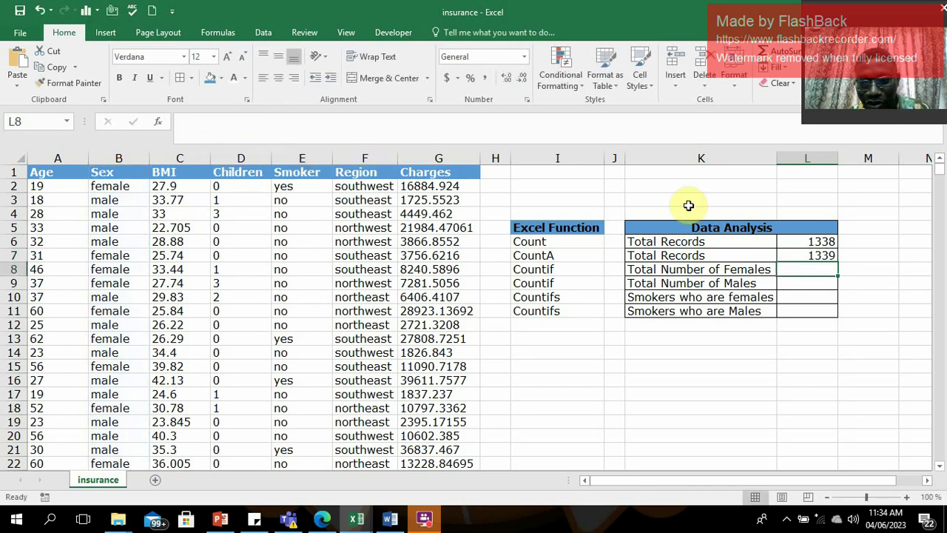
click(822, 243)
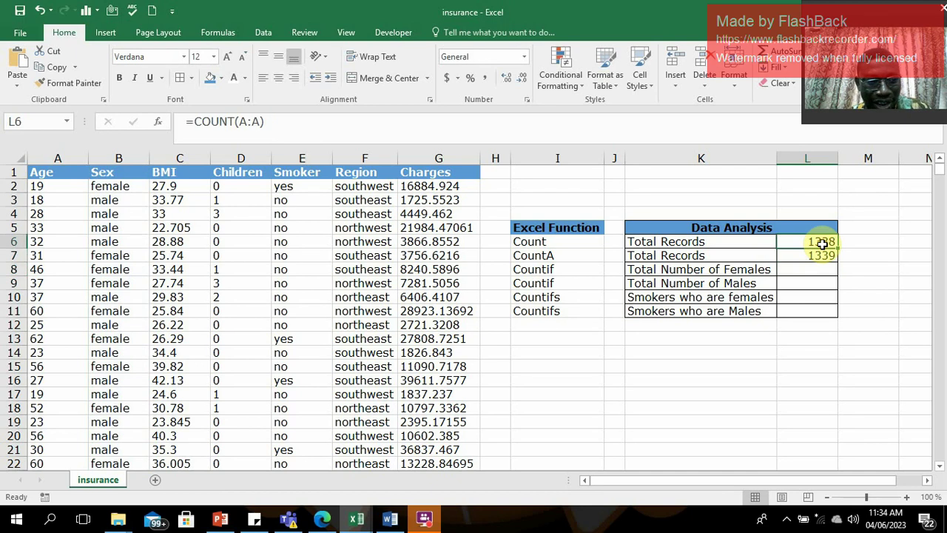
Compare the COUNT and COUNTA formulas in the two Total Records cells with their function labels and the Sex column header
click(823, 256)
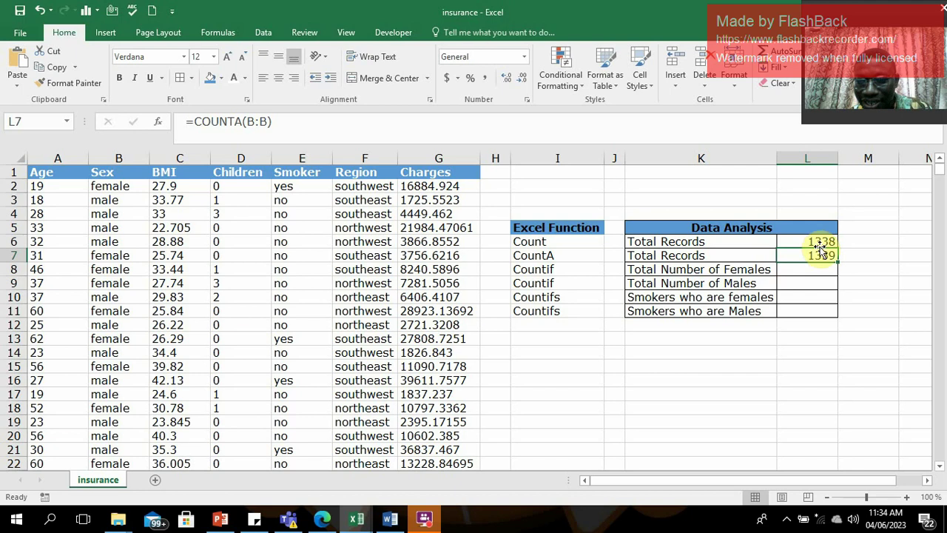
click(819, 242)
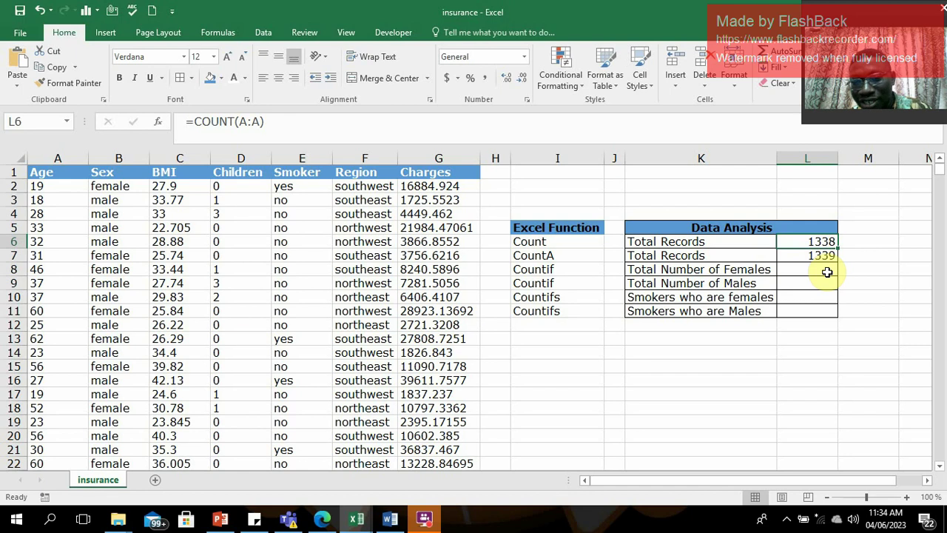
click(819, 256)
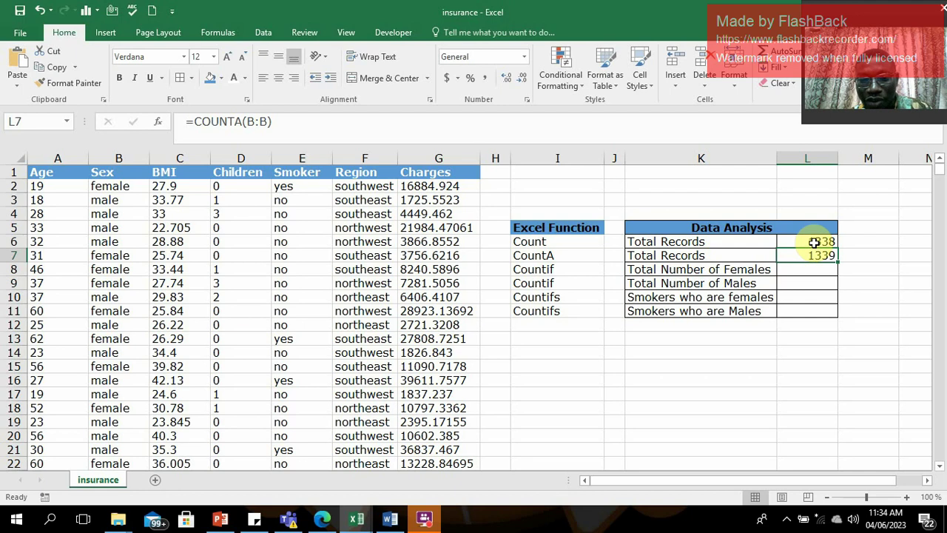
click(539, 242)
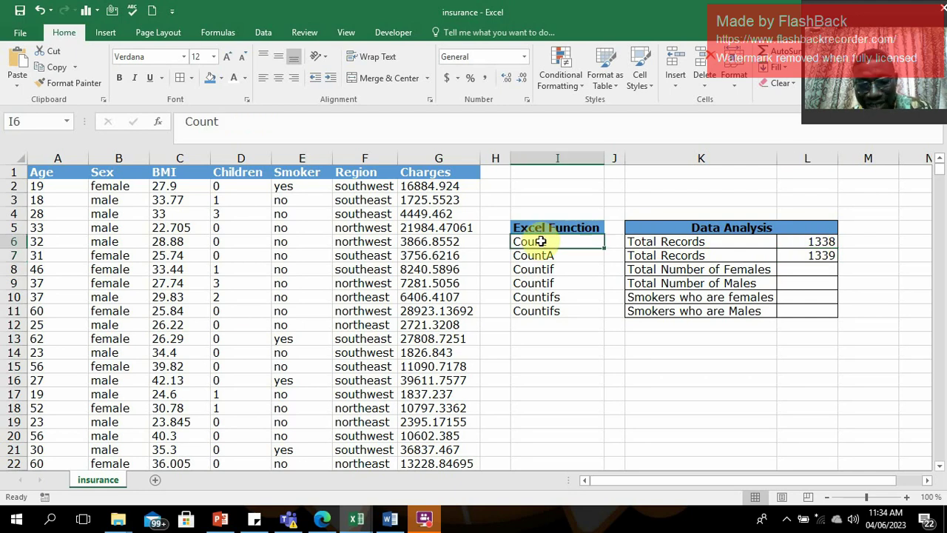
click(545, 254)
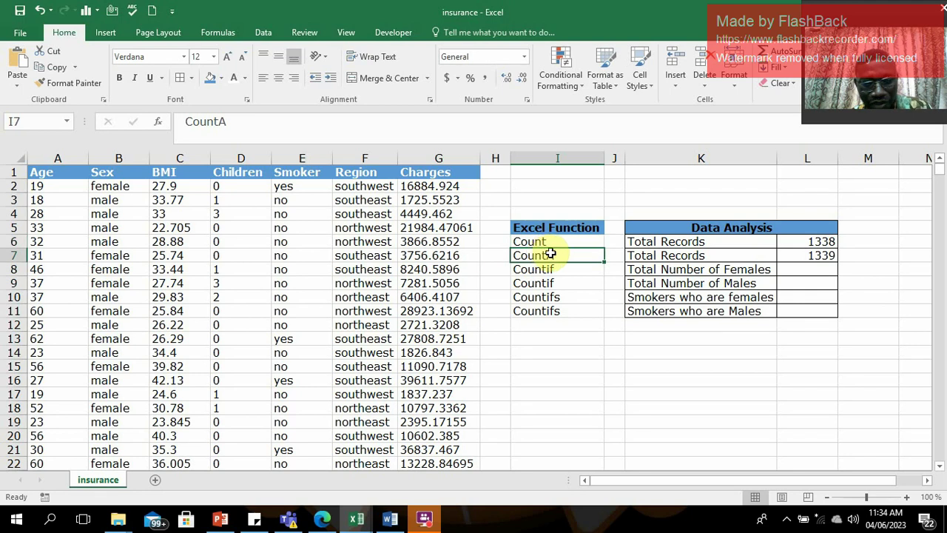
click(118, 176)
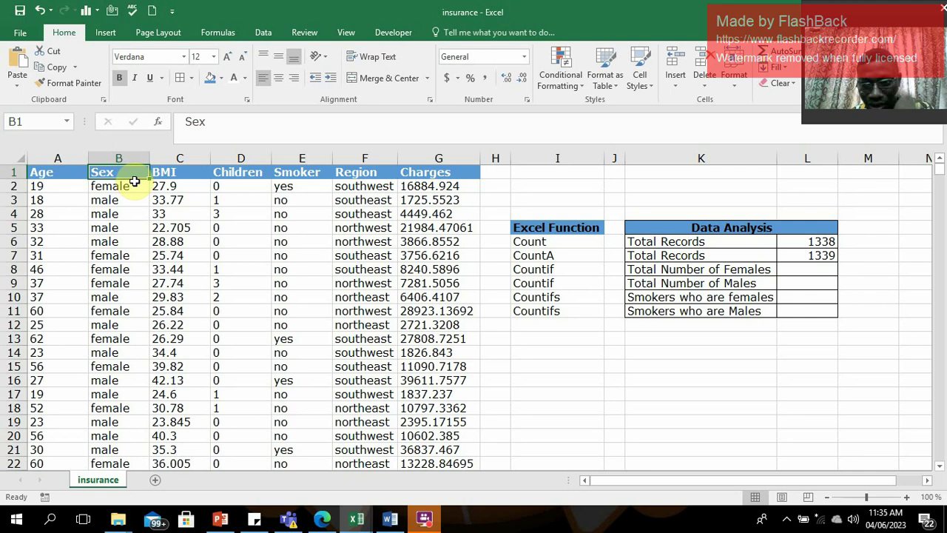
click(818, 253)
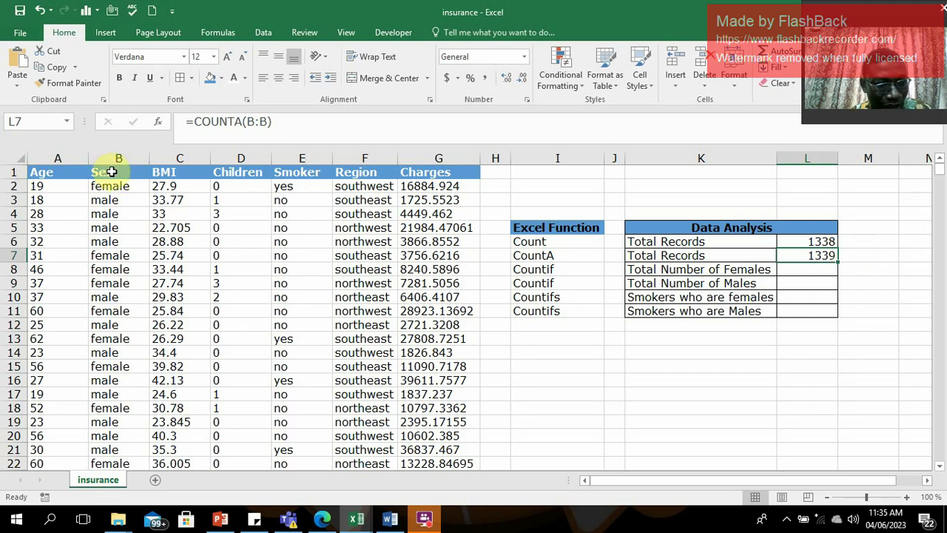
mouse_move(937, 171)
mouse_down()
mouse_move(939, 455)
mouse_move(943, 170)
mouse_up()
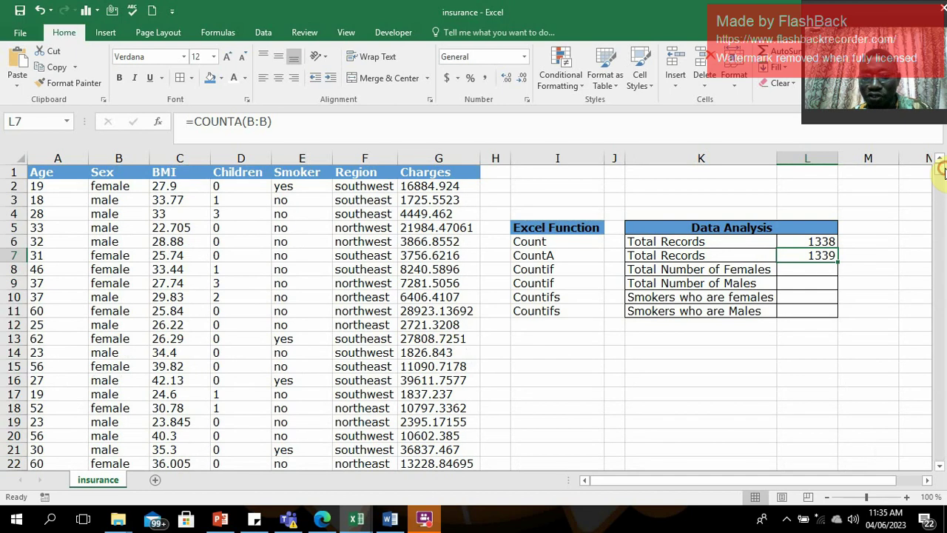
Enter =COUNTIF(B:B,B2) in the Total Number of Females cell, L8, using the whole Sex column and a cell containing female as criterion
click(807, 272)
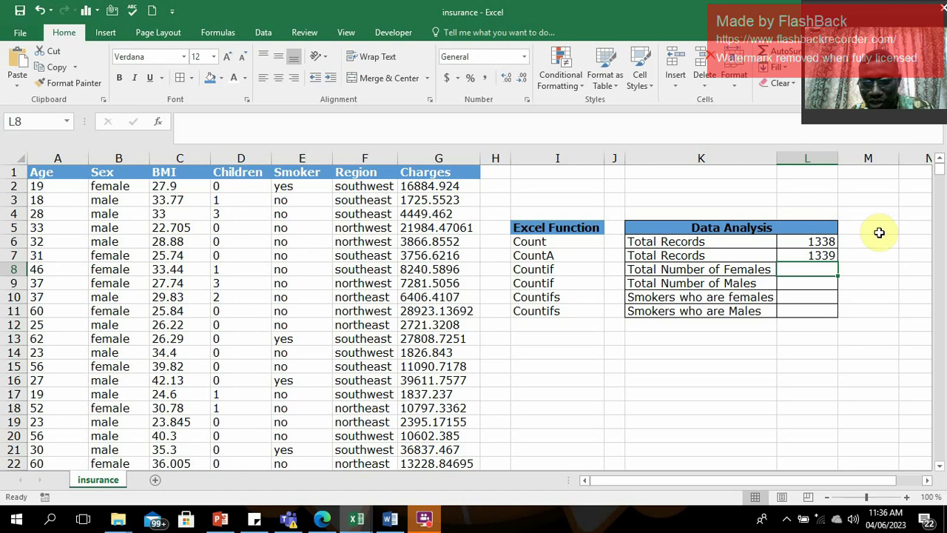
text(=)
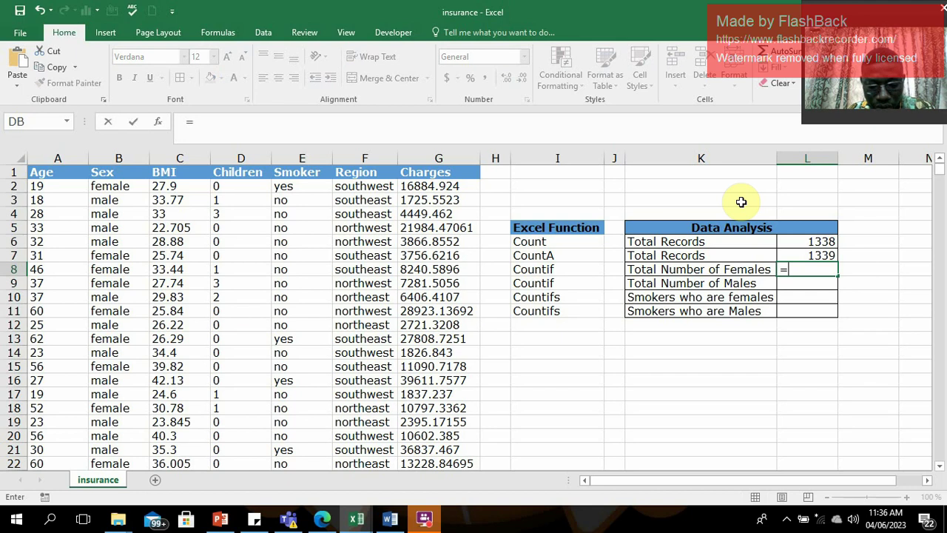
text(countif()
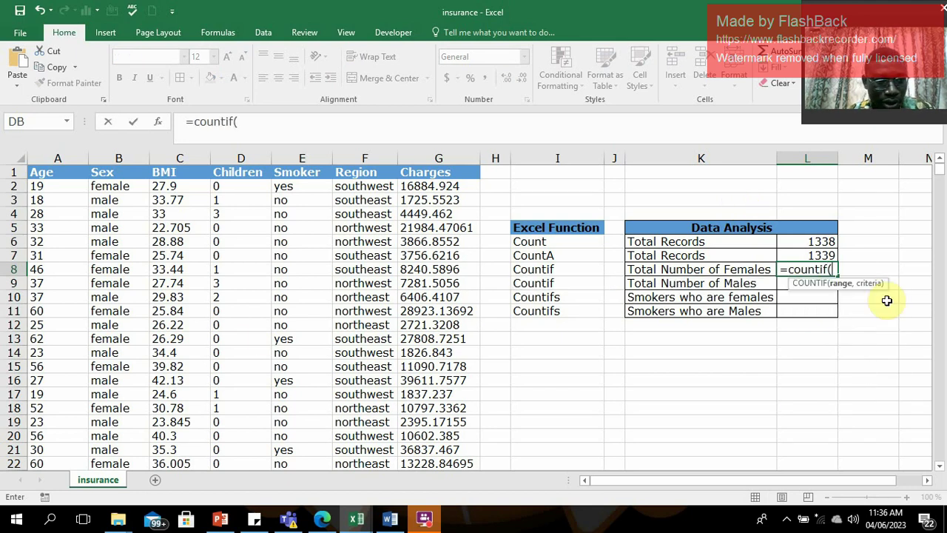
click(119, 154)
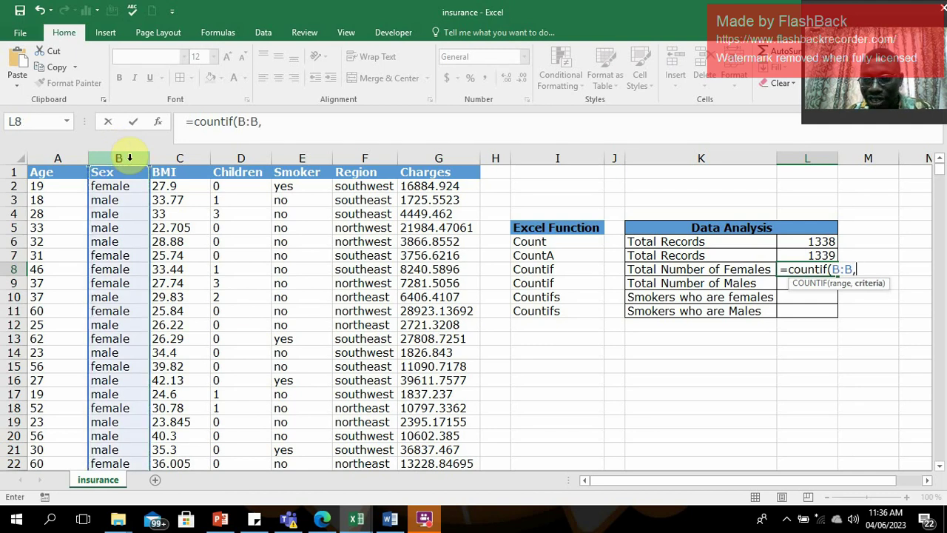
text(,)
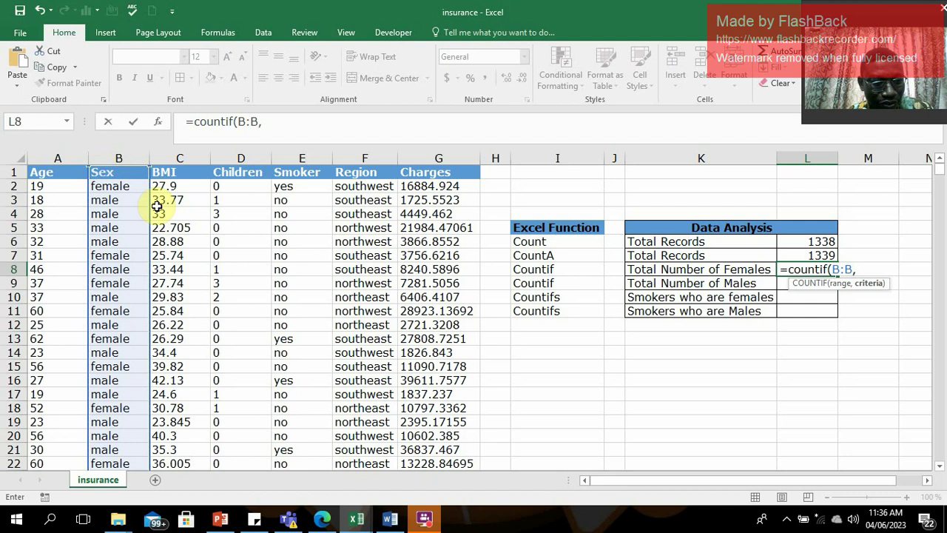
click(115, 188)
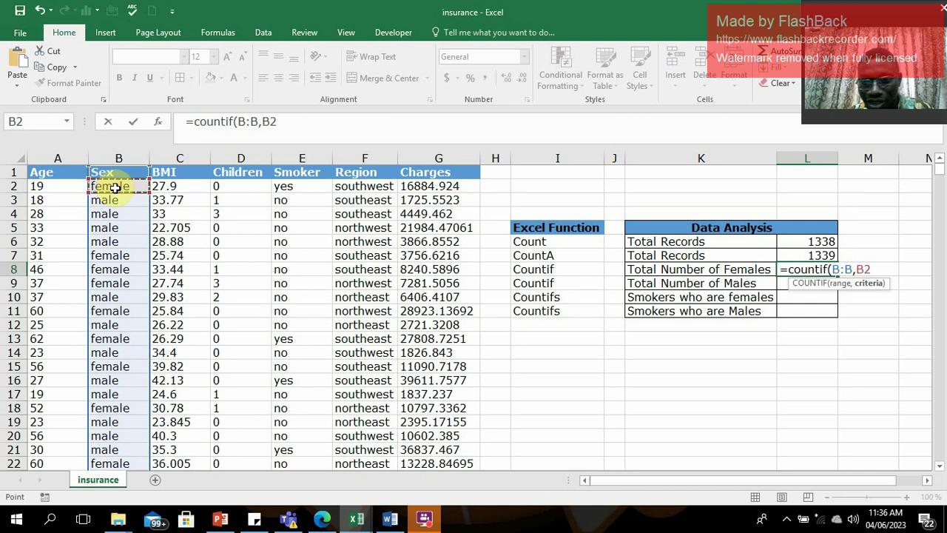
text())
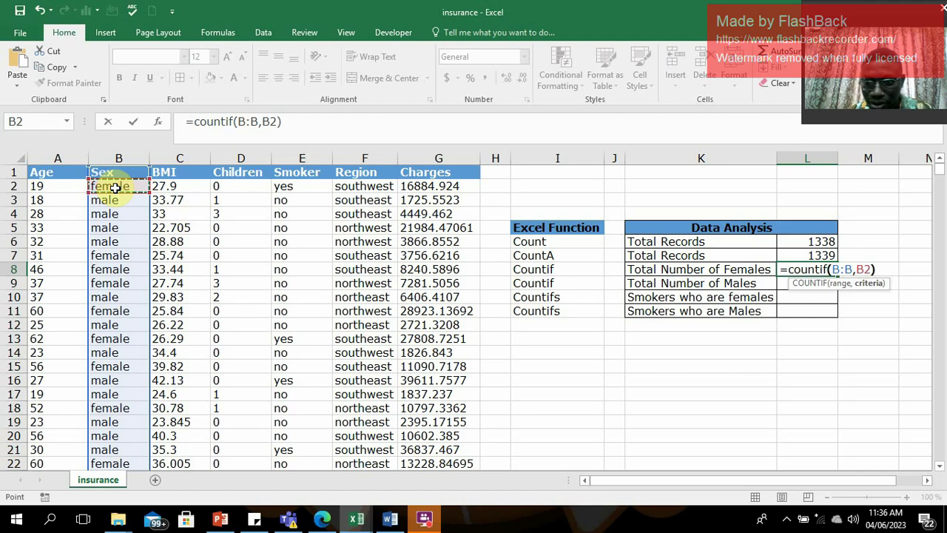
key(Return)
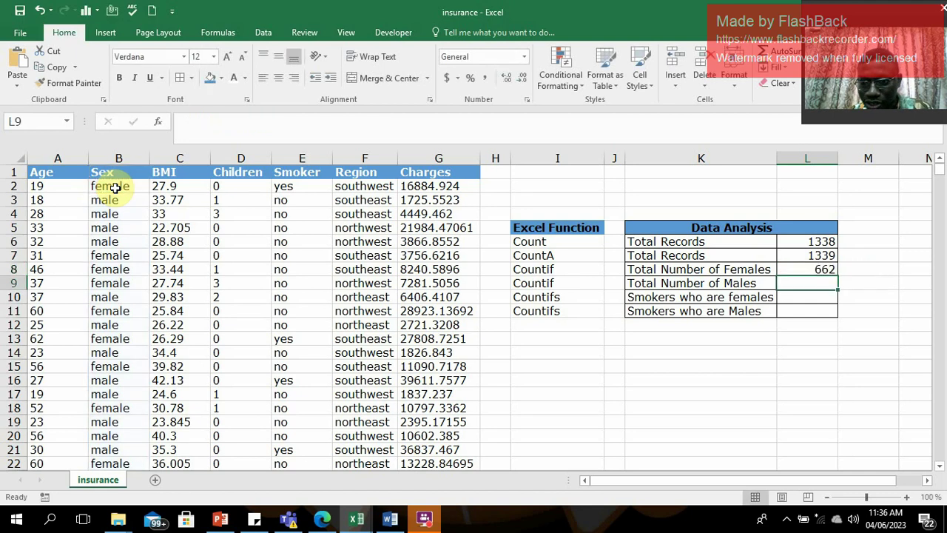
click(814, 270)
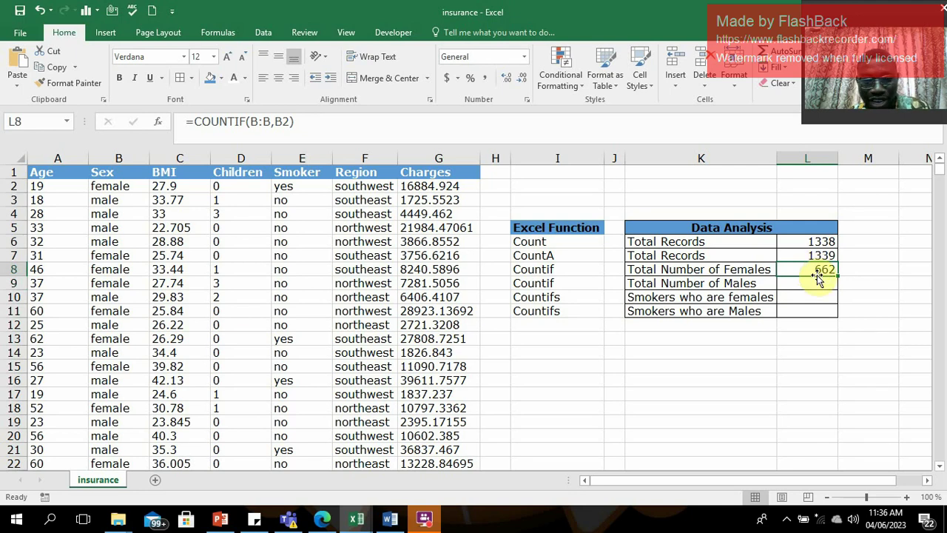
Write the criterion text Female in the empty cell I2 above the Excel Function list
click(858, 270)
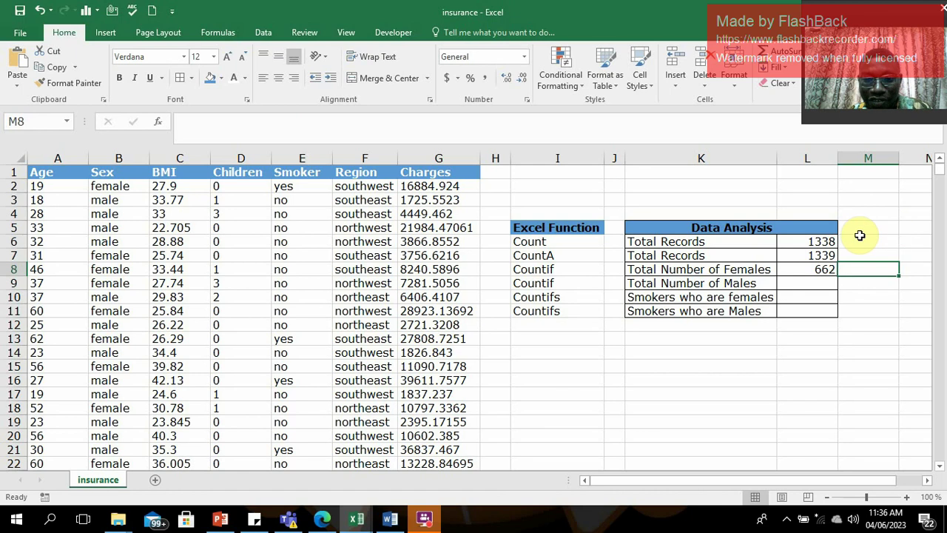
click(537, 181)
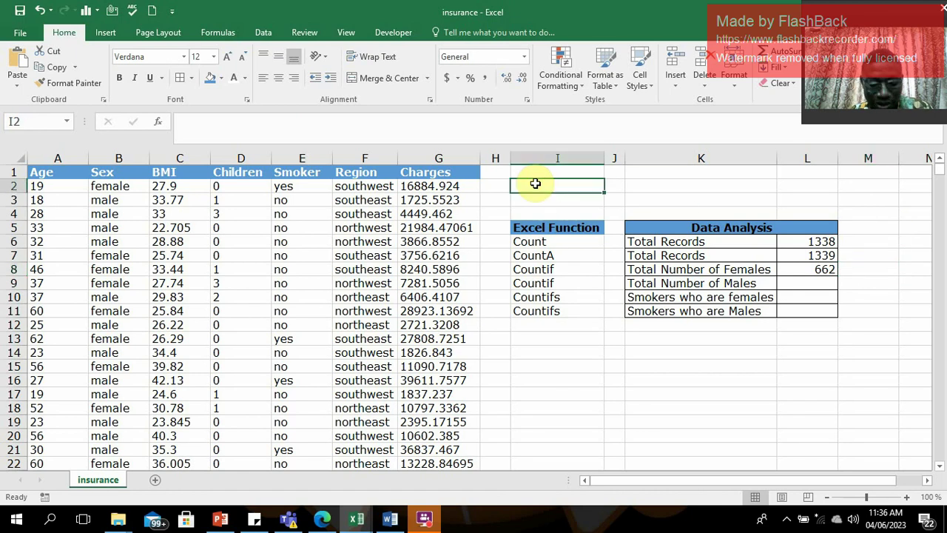
text(Femail)
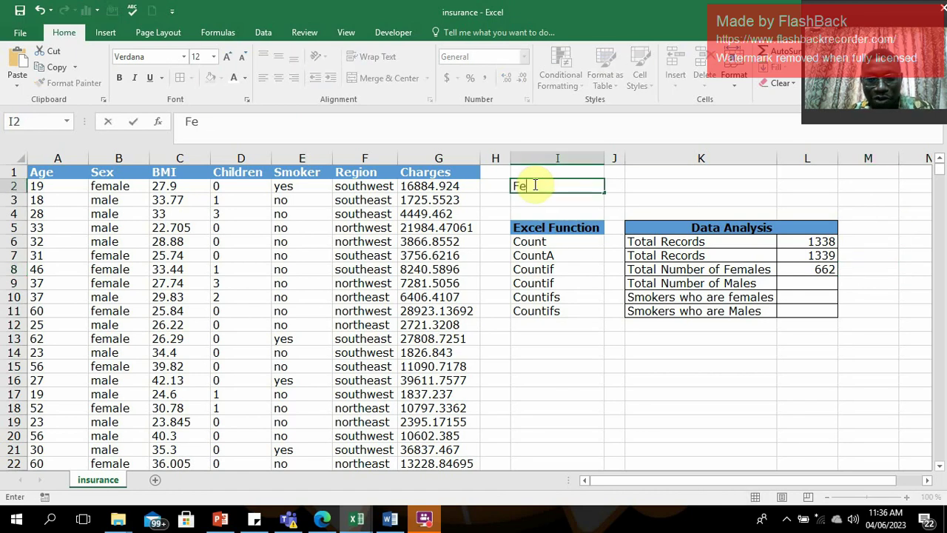
key(BackSpace)
key(BackSpace)
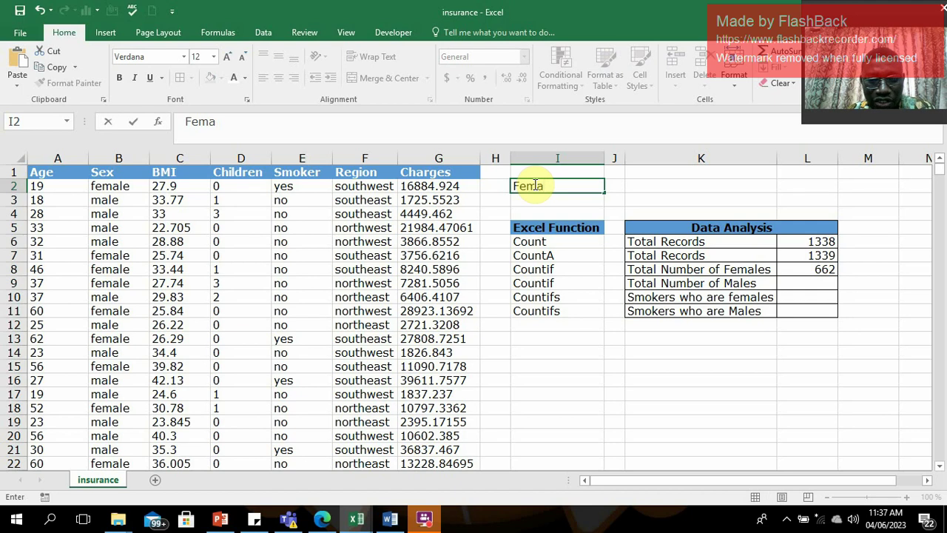
text(le)
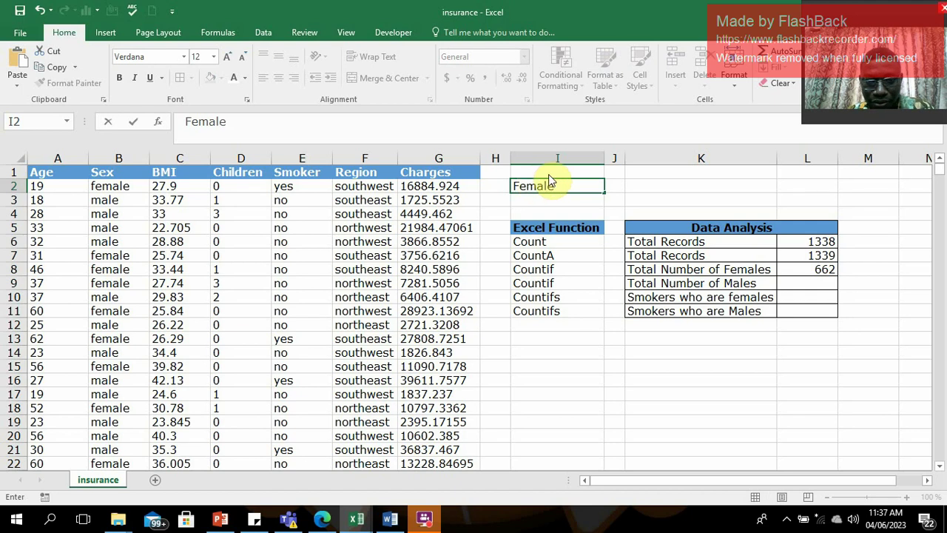
Enter =COUNTIF(B:B,I2) in cell M8 to count the females using the separate criterion cell
click(869, 270)
text(=counti)
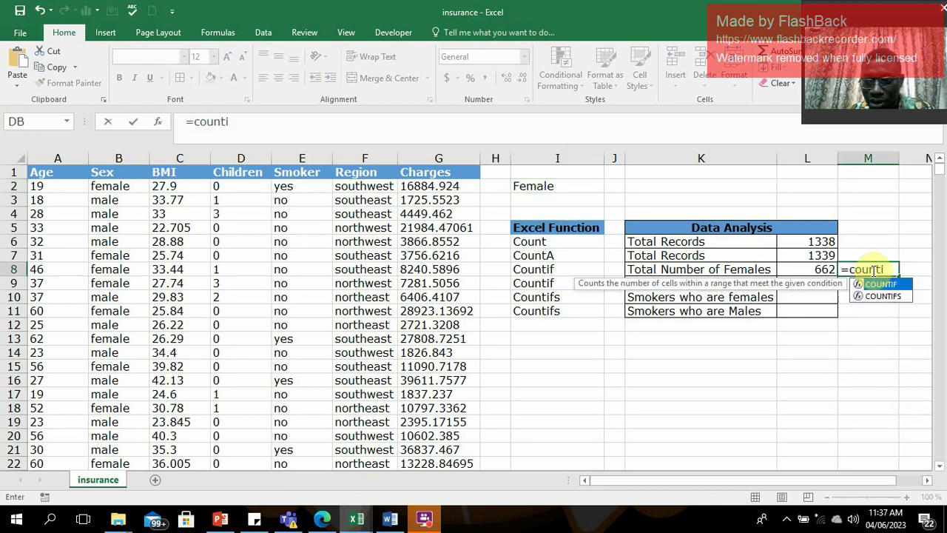
text(f()
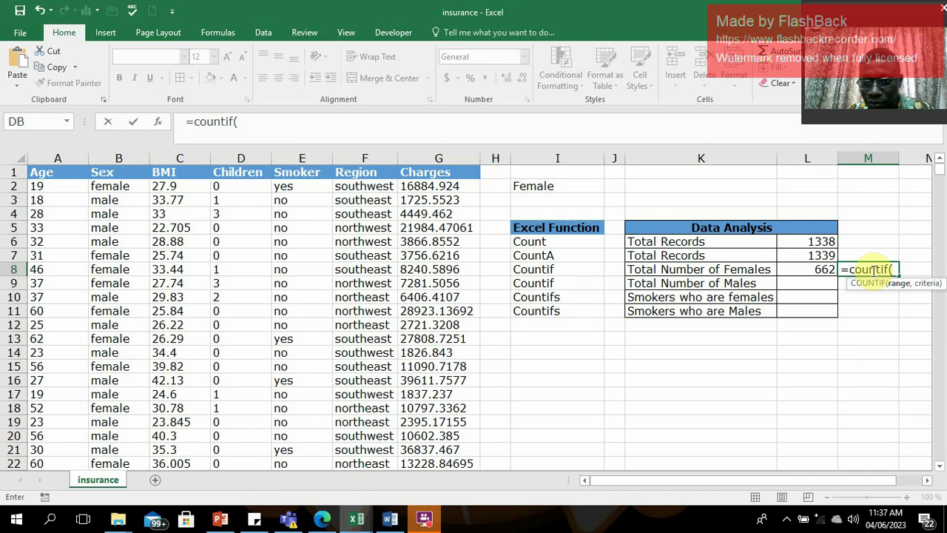
click(120, 154)
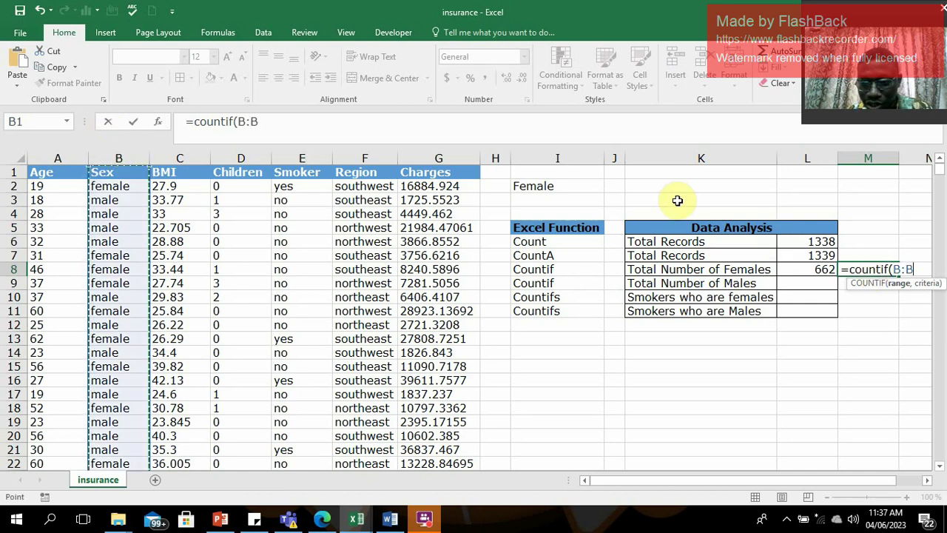
text(,)
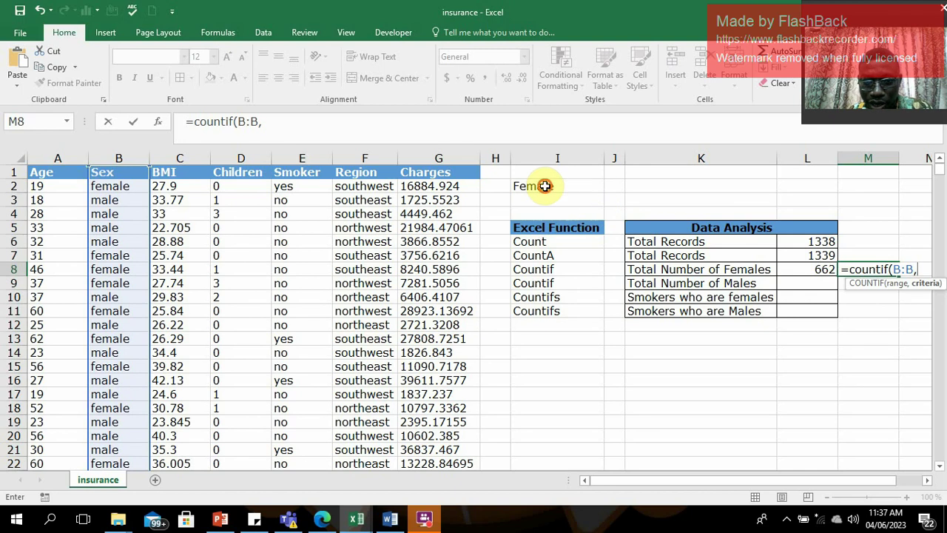
click(549, 185)
text())
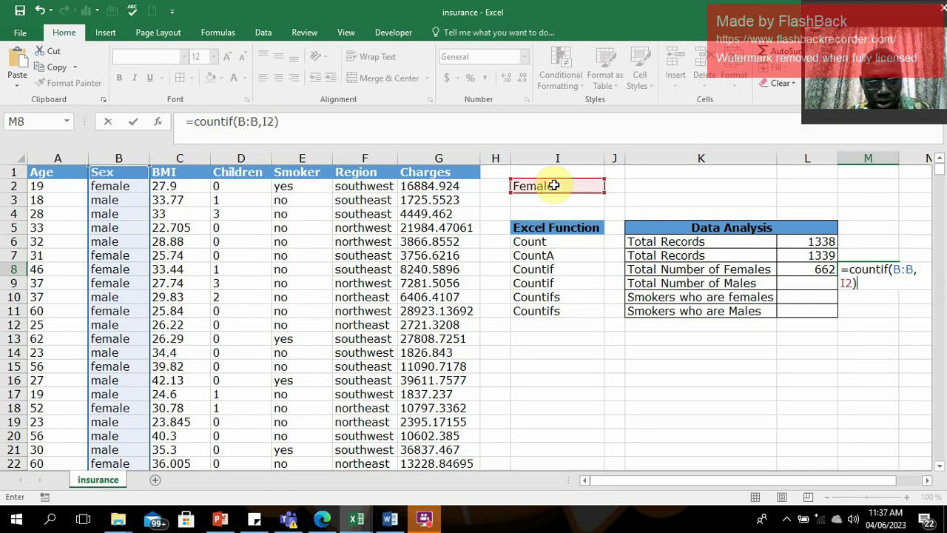
key(Return)
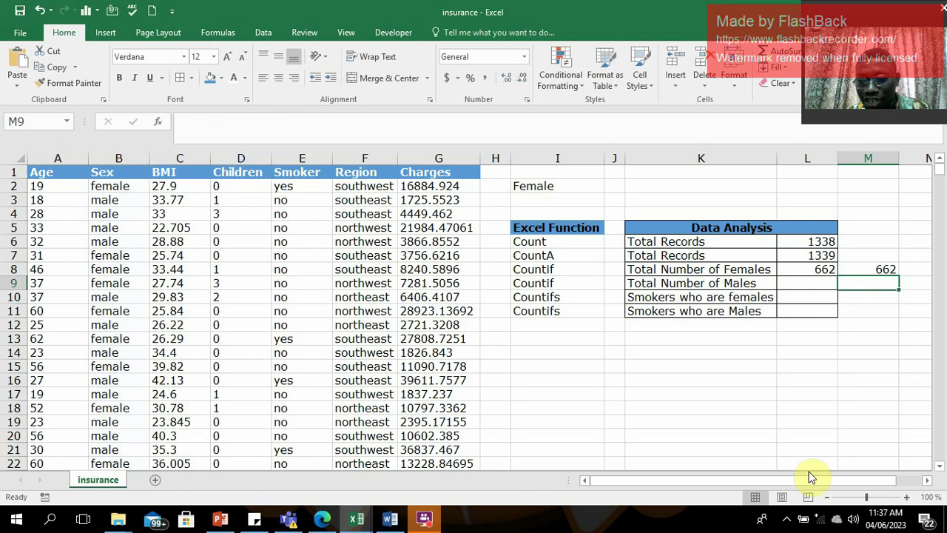
click(871, 268)
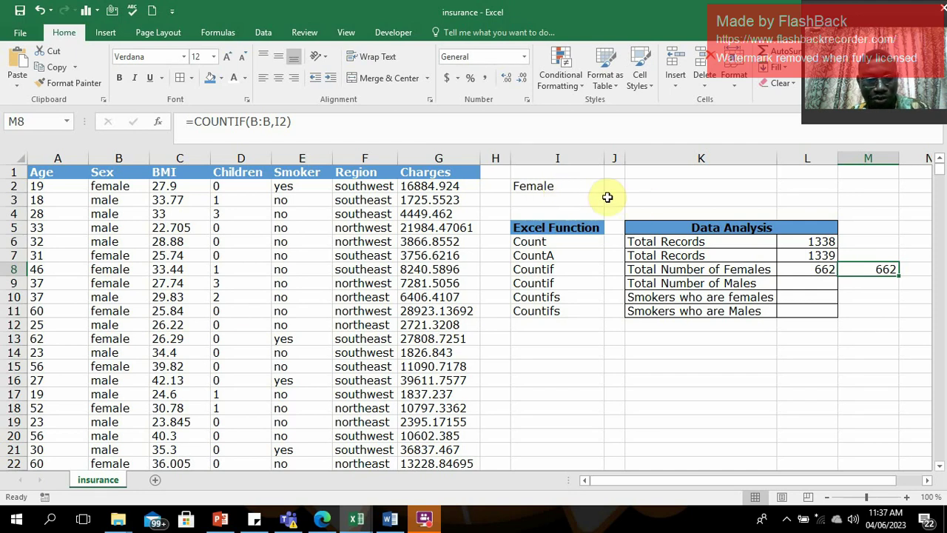
click(868, 289)
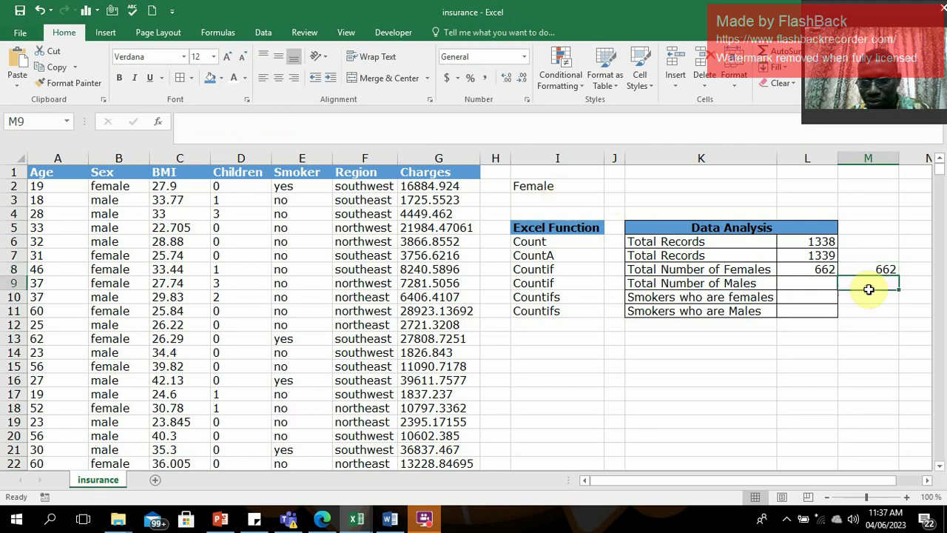
Enter =COUNTIF(B:B,B4) in the Total Number of Males cell, L9, using the whole Sex column and a cell containing male as criterion
click(810, 282)
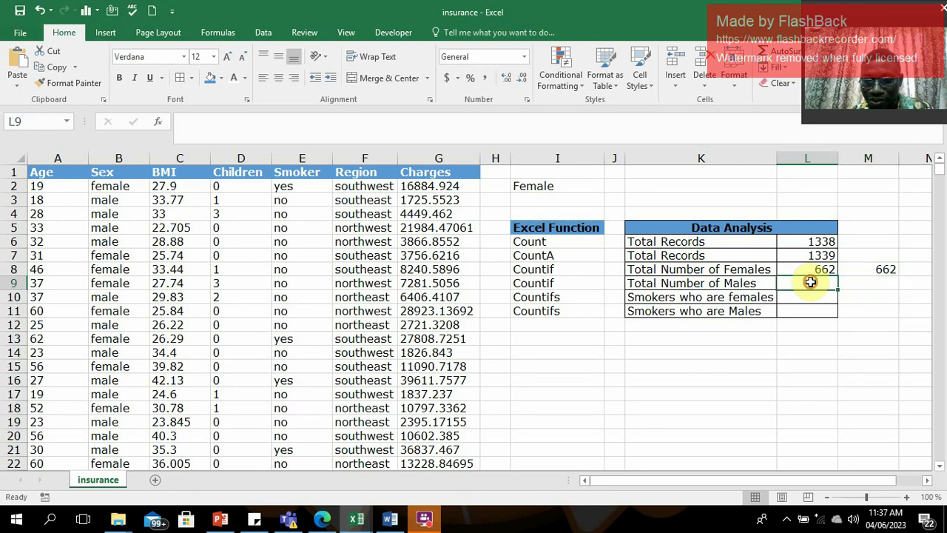
text(=)
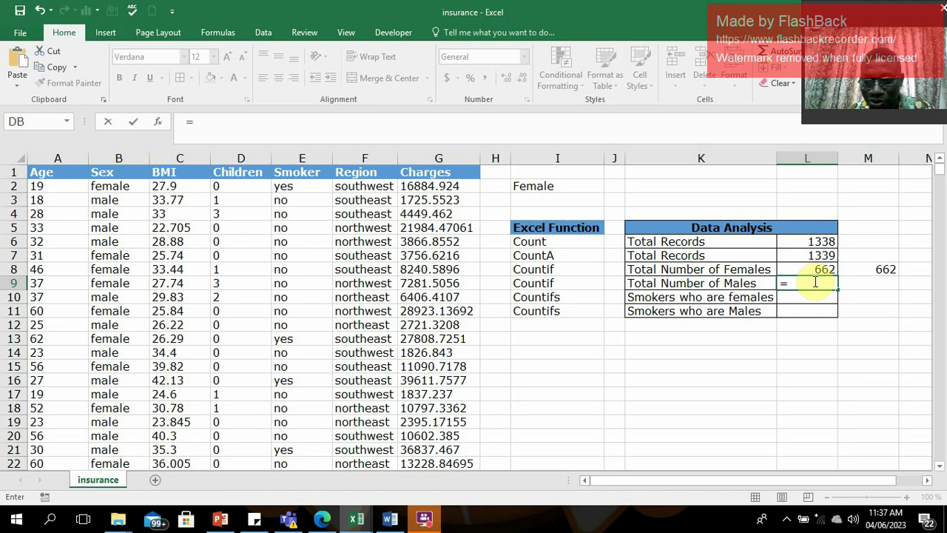
text(countif()
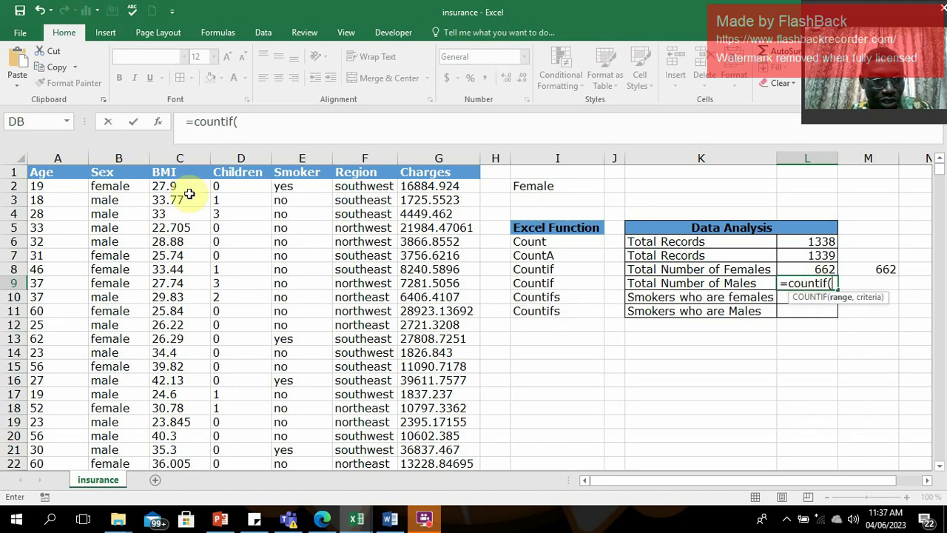
click(120, 157)
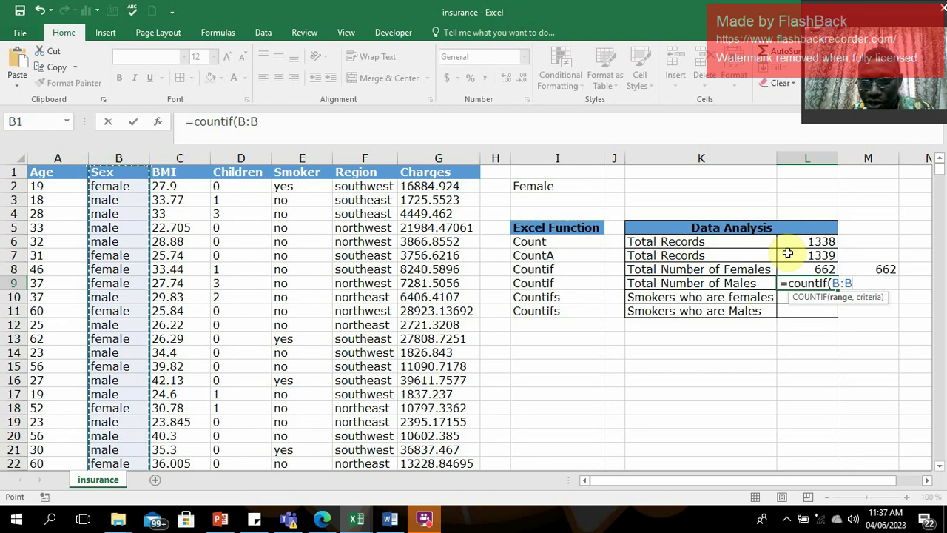
text(,)
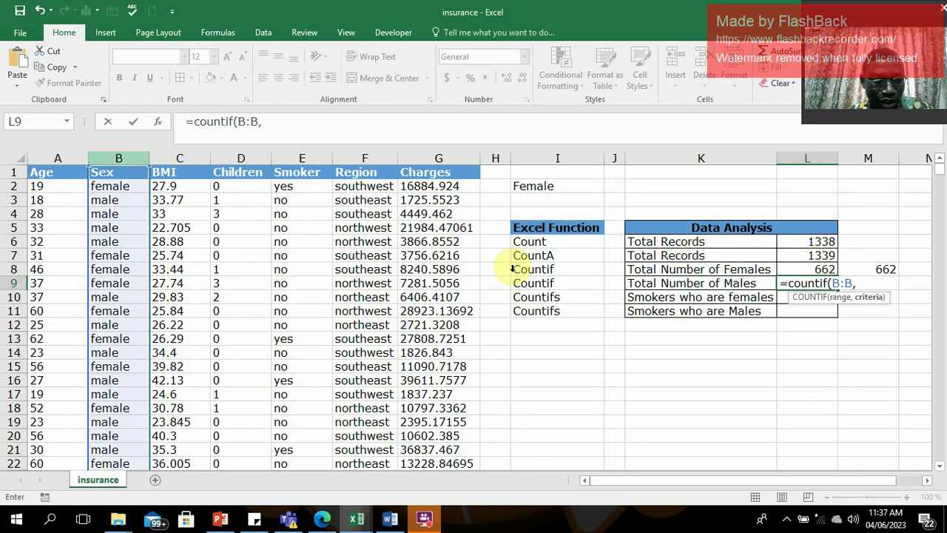
click(118, 213)
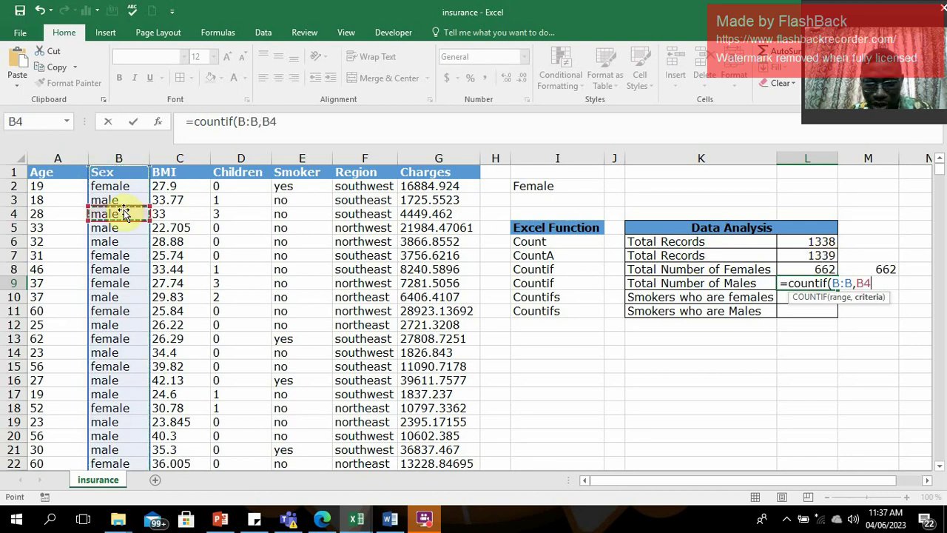
text())
key(Return)
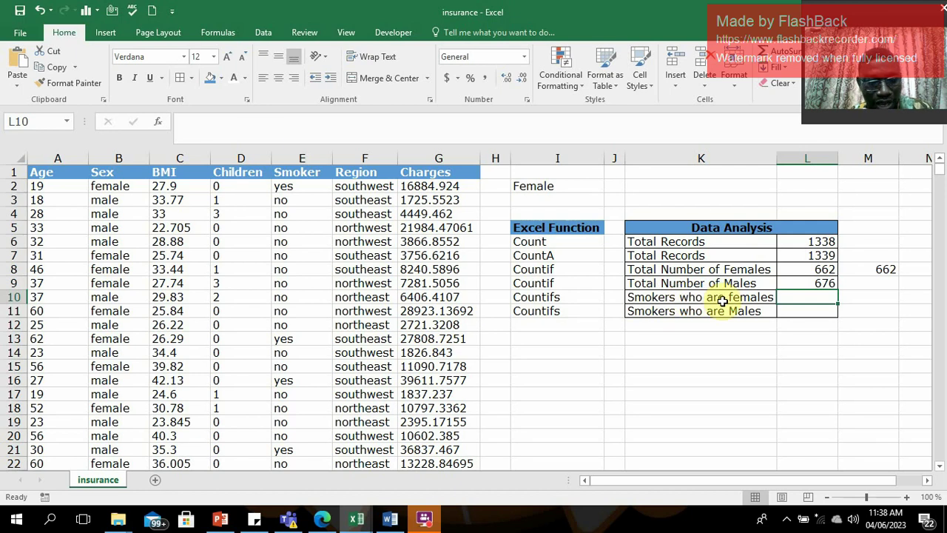
Start a COUNTIFS formula in the Smokers who are females cell, L10, with the Sex column B:B and criterion cell B2 as the first pair
click(302, 158)
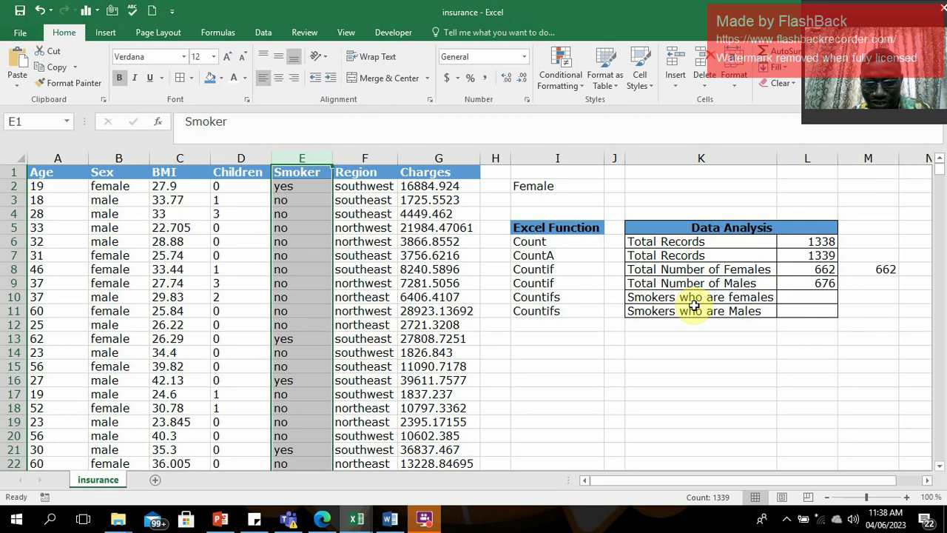
click(800, 296)
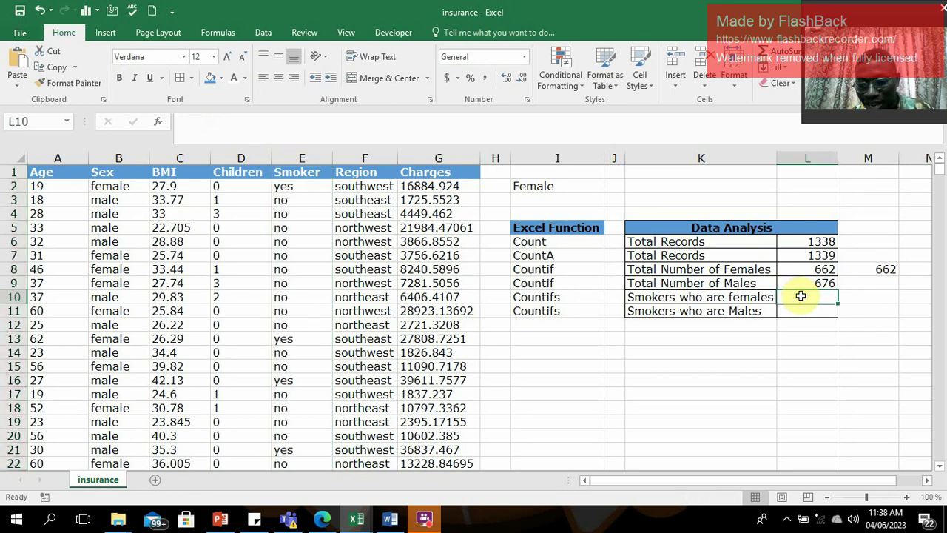
click(801, 284)
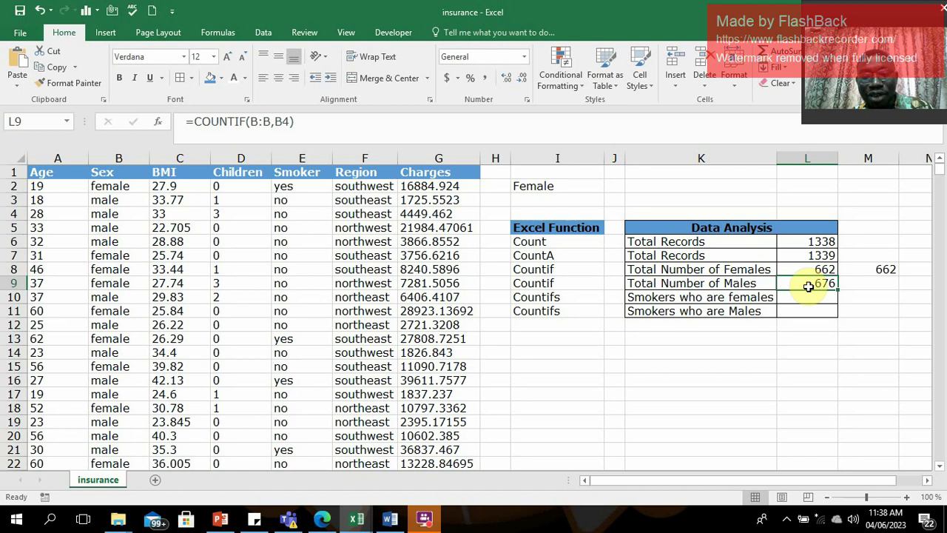
click(806, 300)
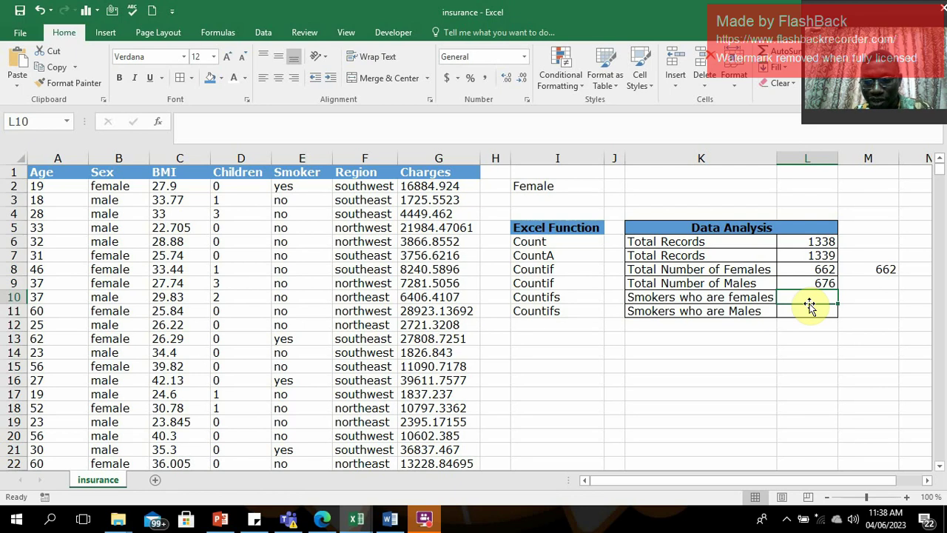
text(=)
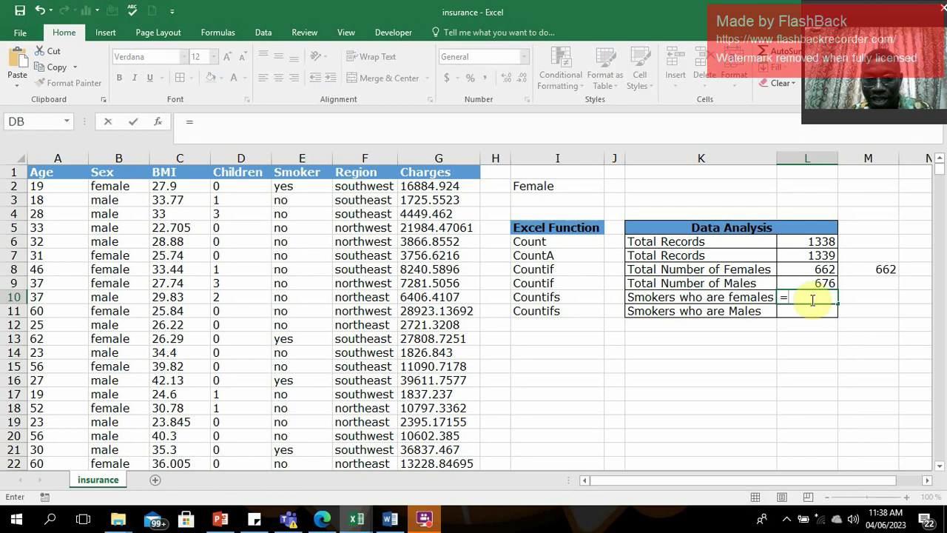
text(counti)
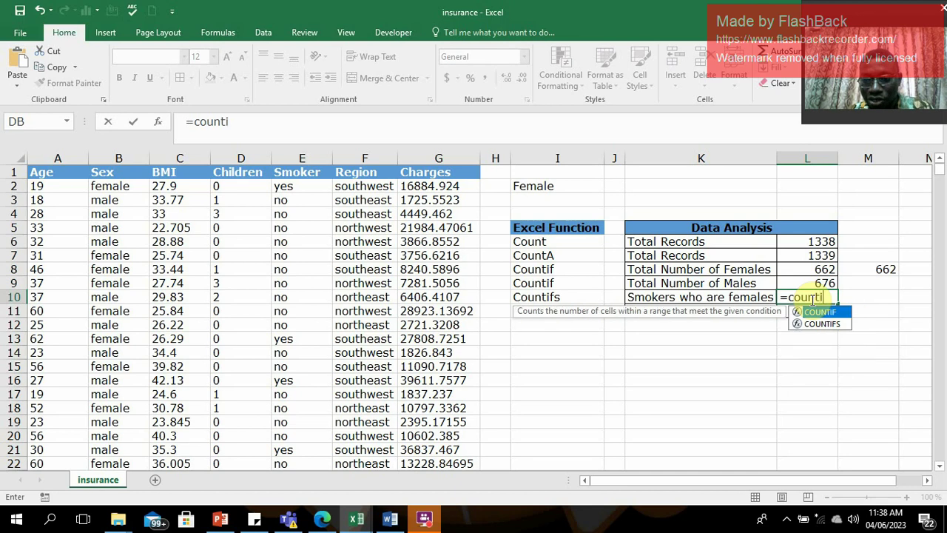
text(f()
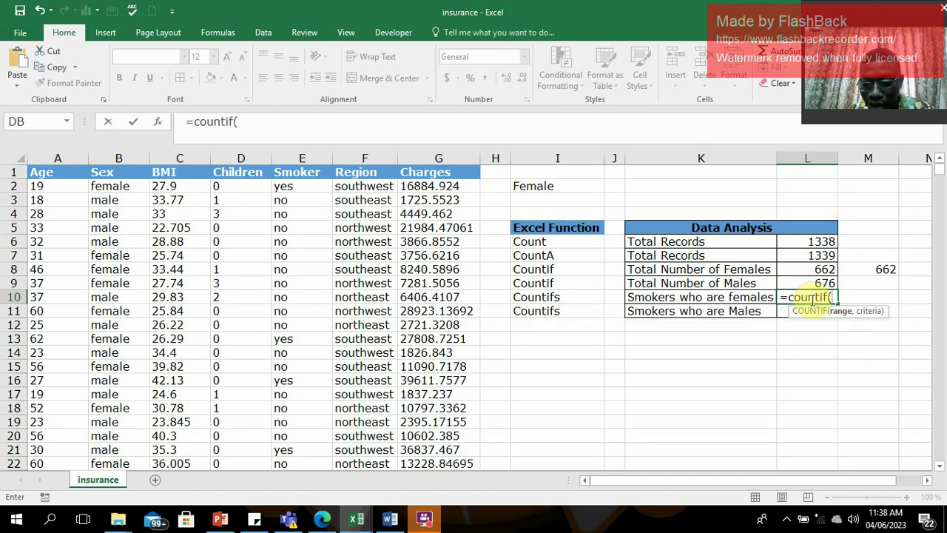
key(BackSpace)
text(s()
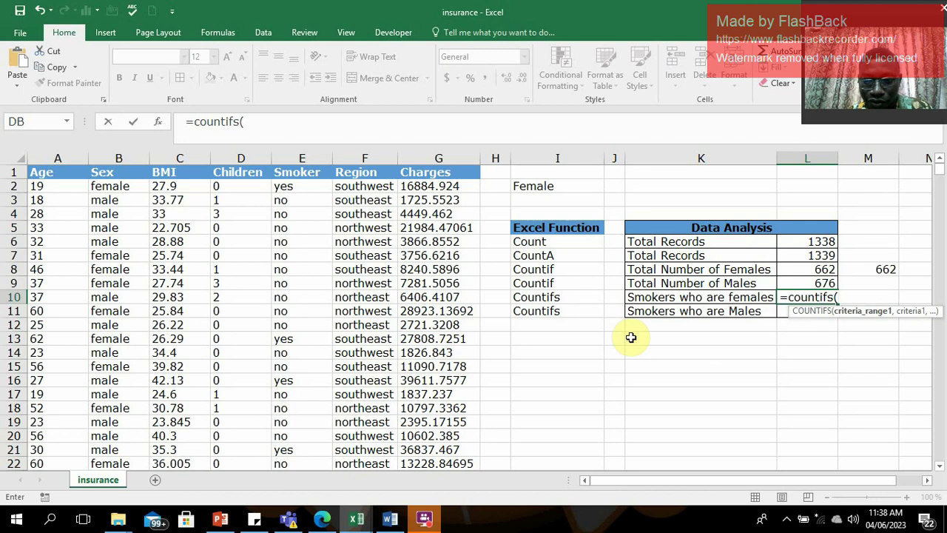
click(119, 157)
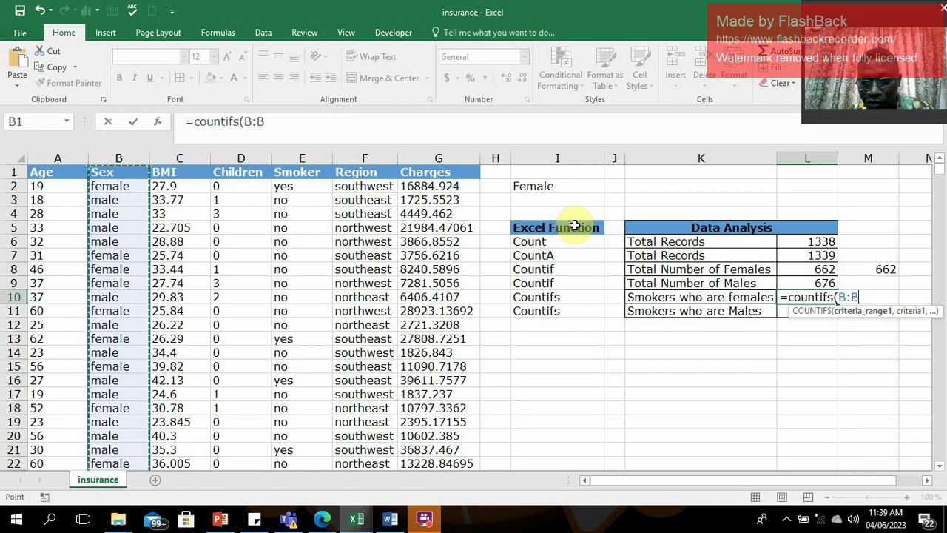
text(,)
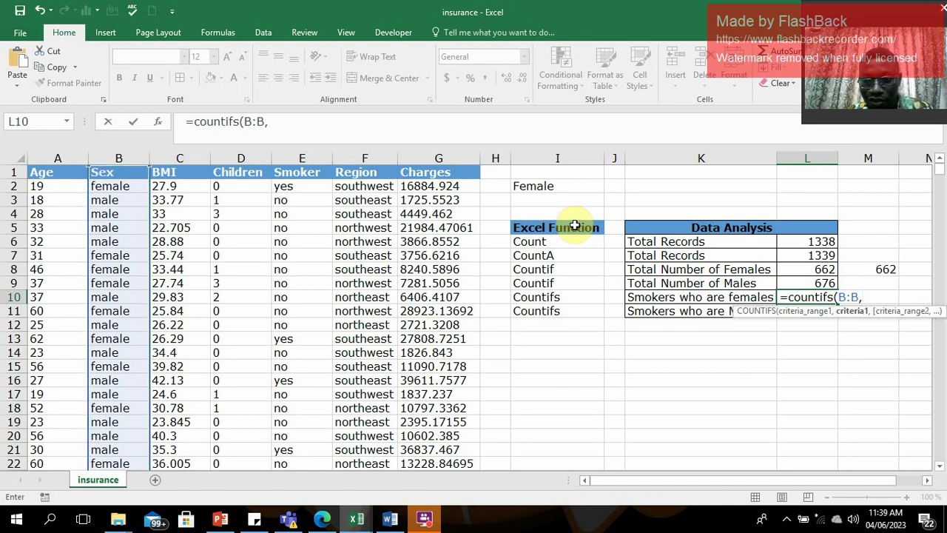
click(103, 186)
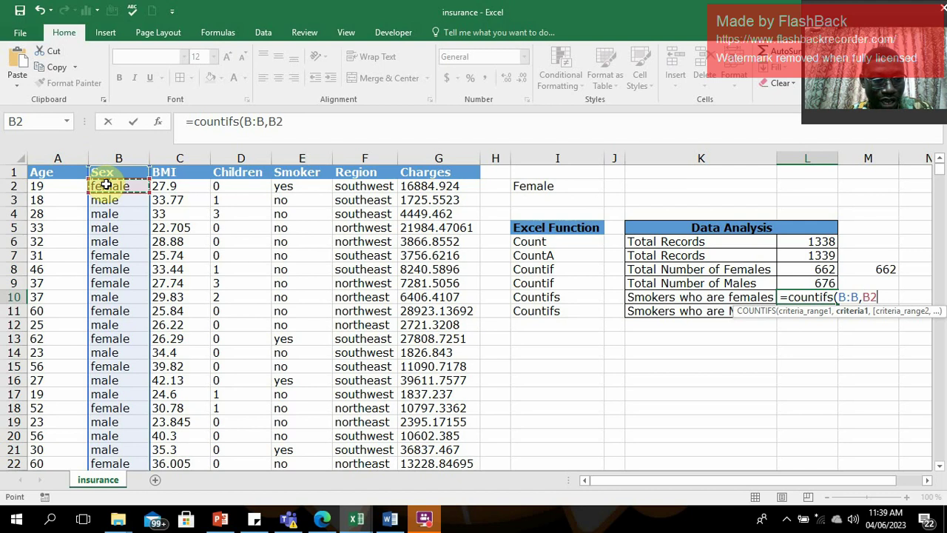
Complete the L10 COUNTIFS formula with the Smoker column E:E and the yes cell E2 as the second range and criterion
text(,)
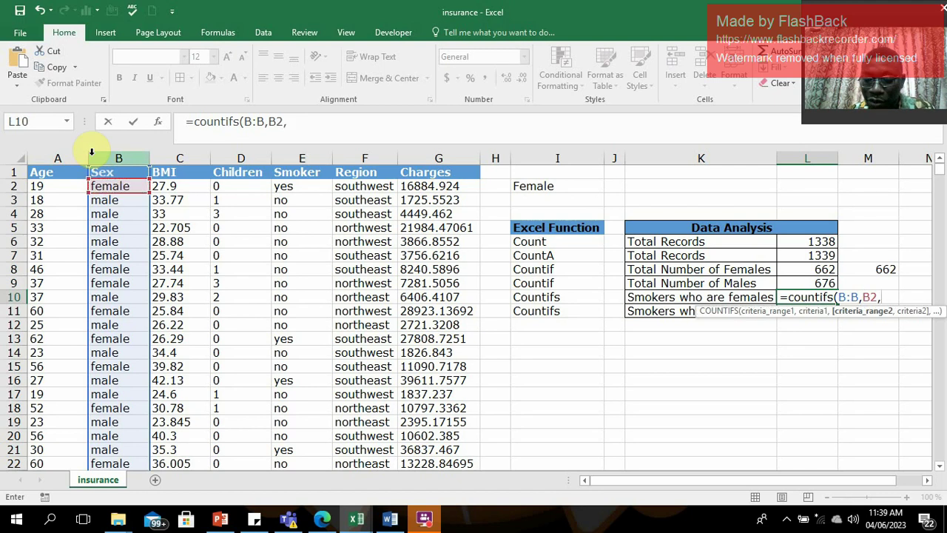
click(303, 158)
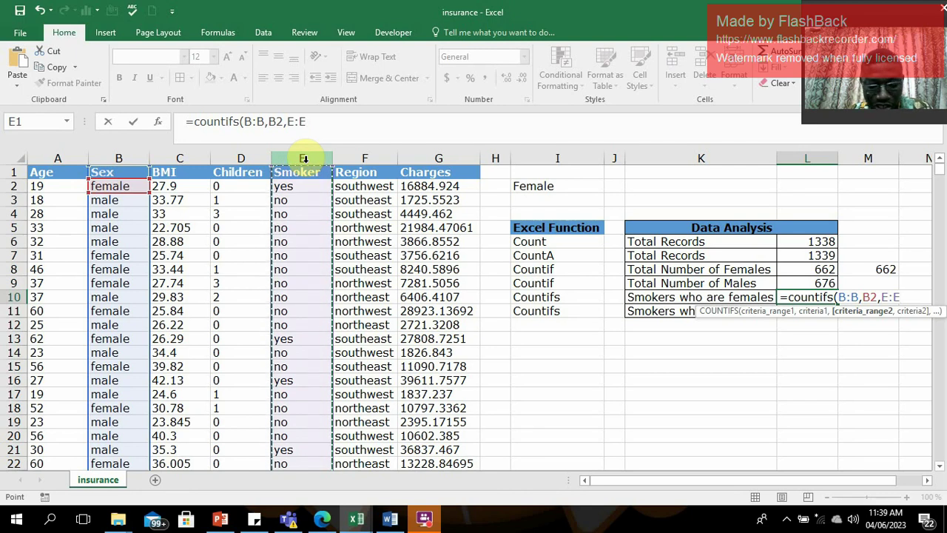
text(,)
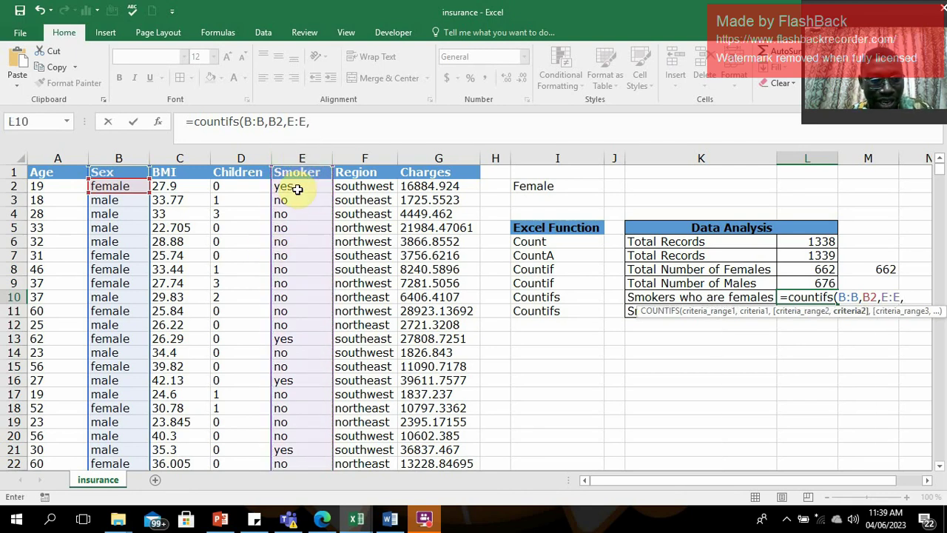
click(294, 188)
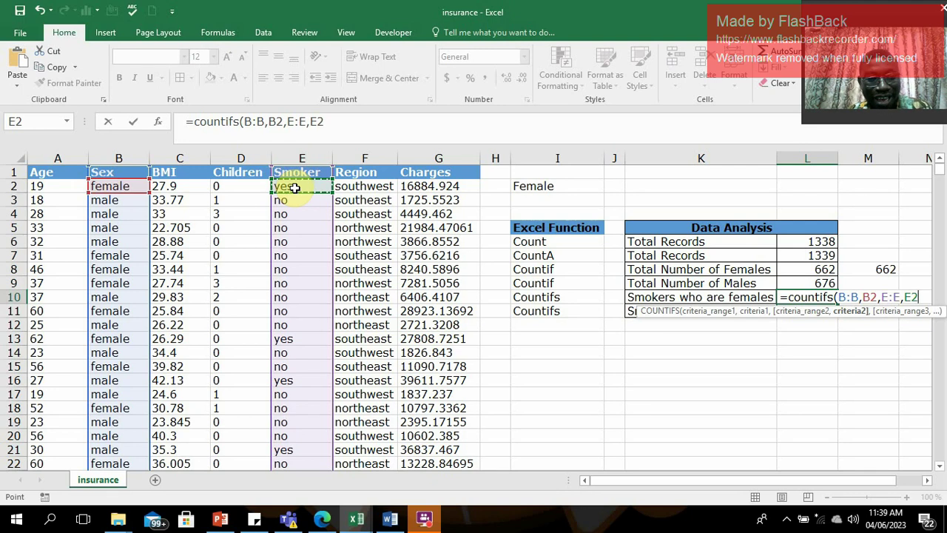
text())
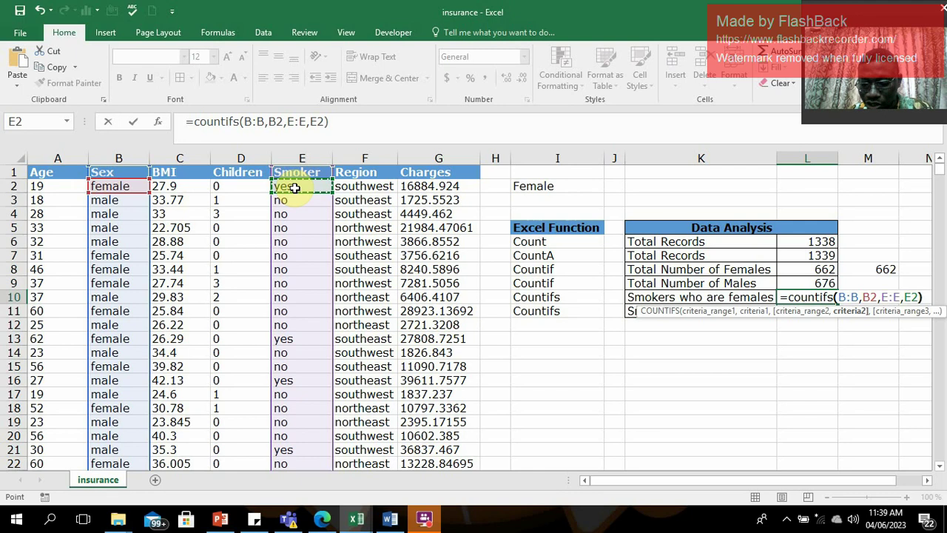
key(Return)
click(813, 296)
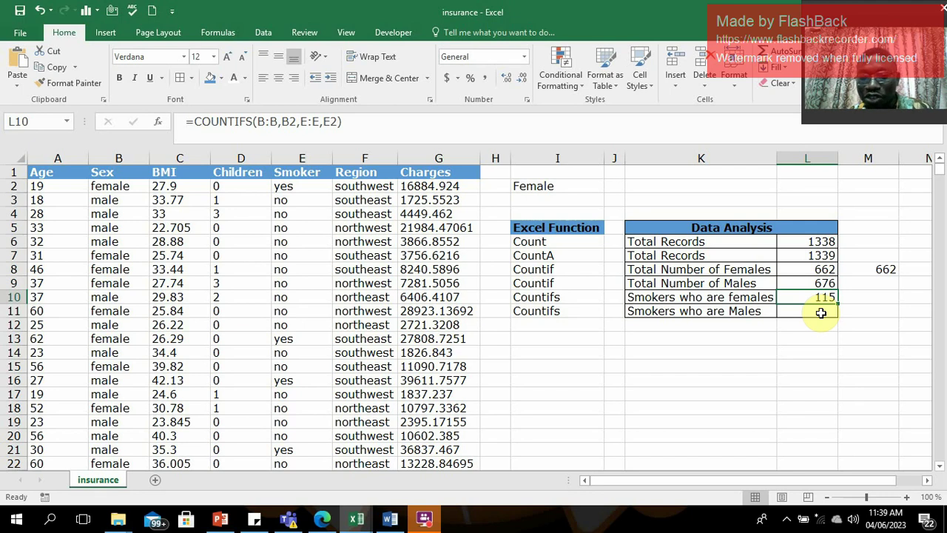
Start a COUNTIFS formula in the Smokers who are Males cell, L11
click(820, 313)
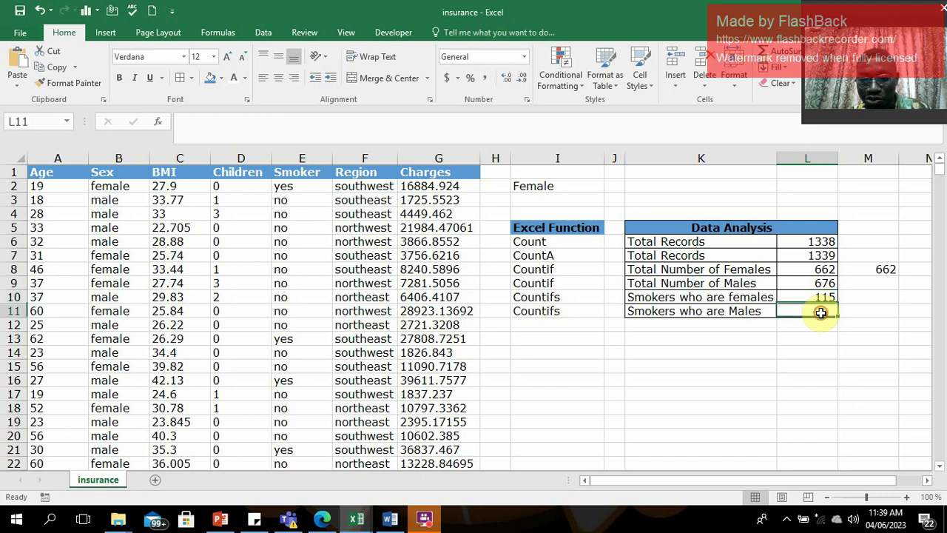
text(=)
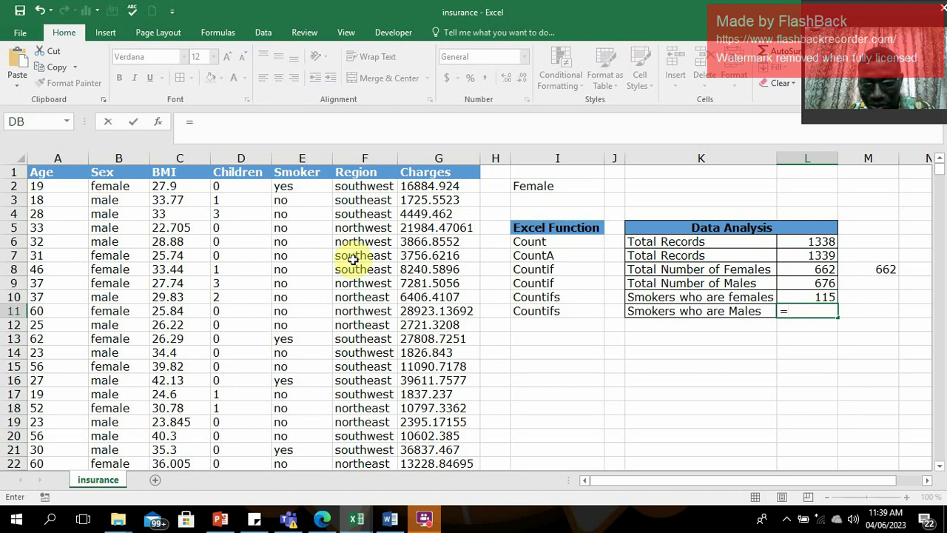
text(coun)
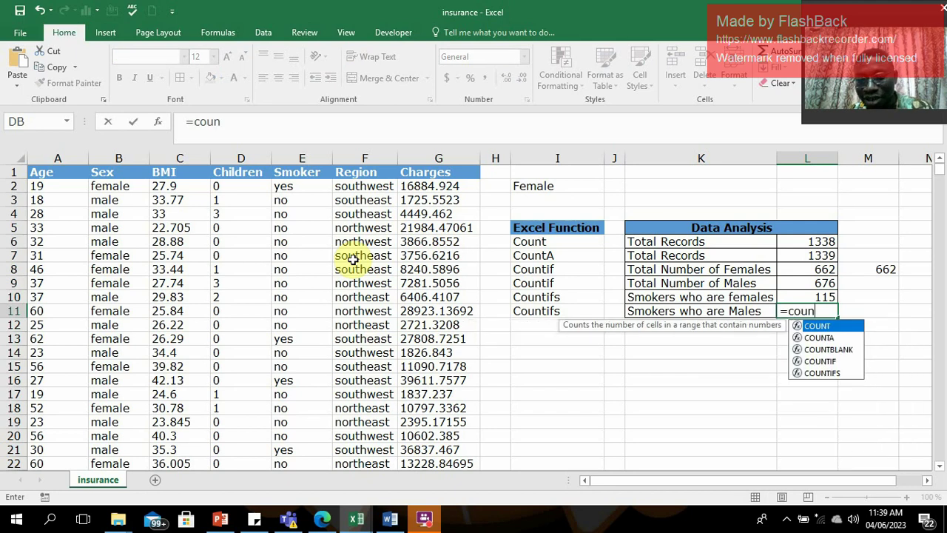
text(tifs()
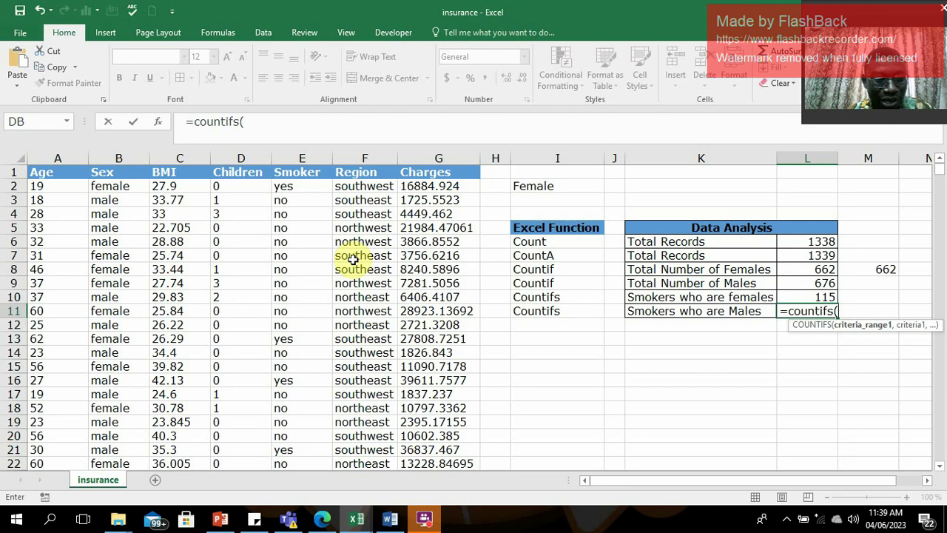
click(118, 156)
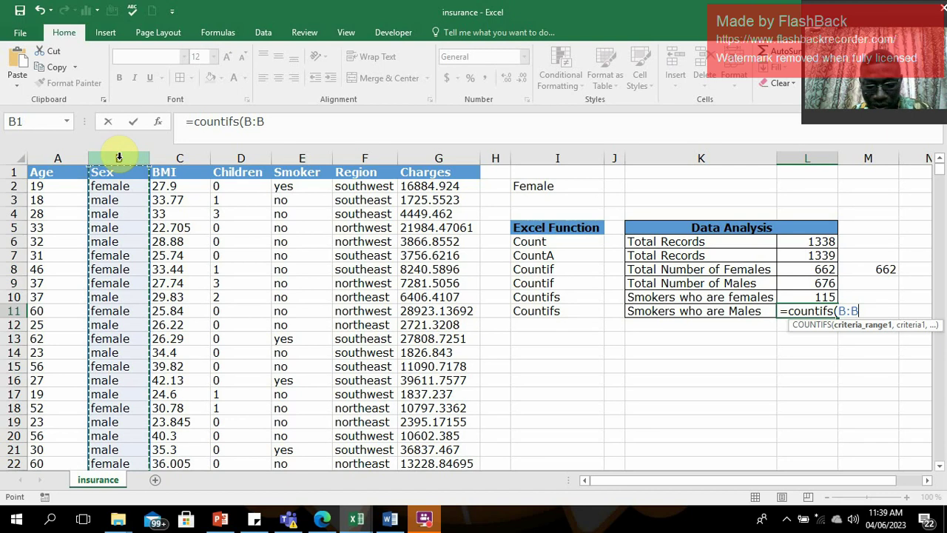
text(,)
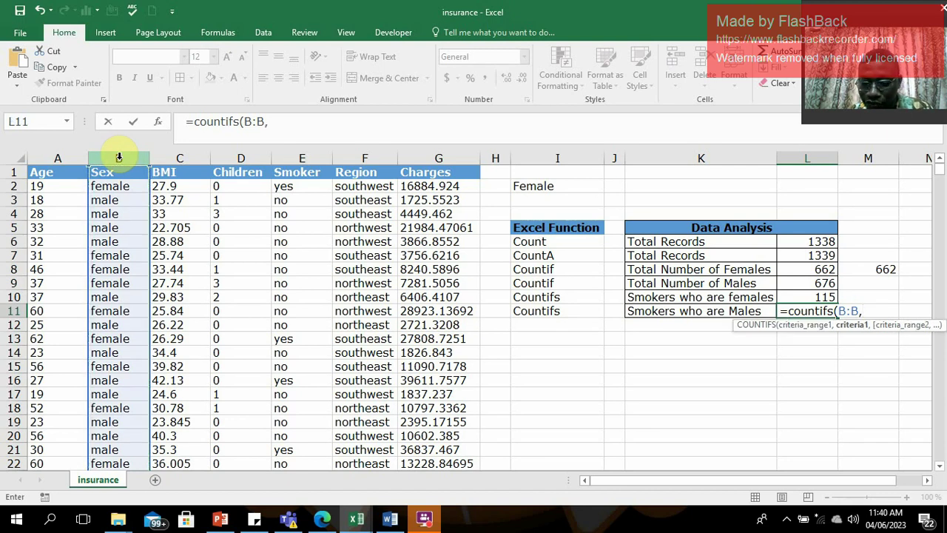
key(BackSpace)
key(BackSpace)
key(BackSpace)
key(BackSpace)
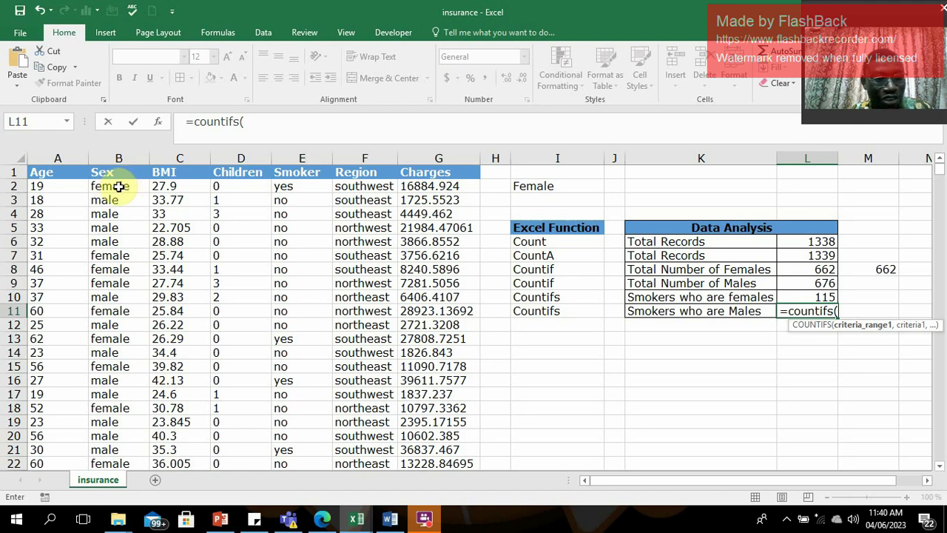
Give the L11 COUNTIFS formula the Sex range B2:B1339 with the male cell B3 as its first criterion
click(118, 186)
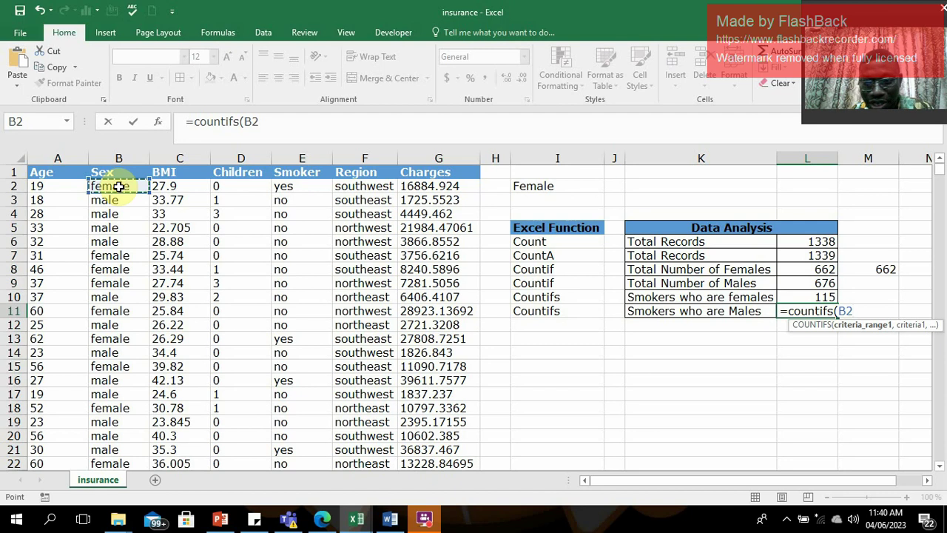
text(:)
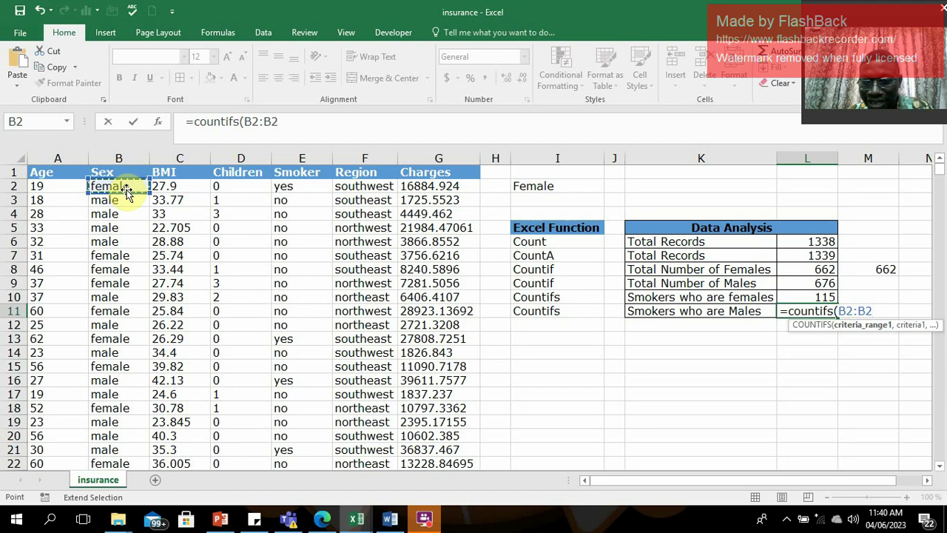
key(BackSpace)
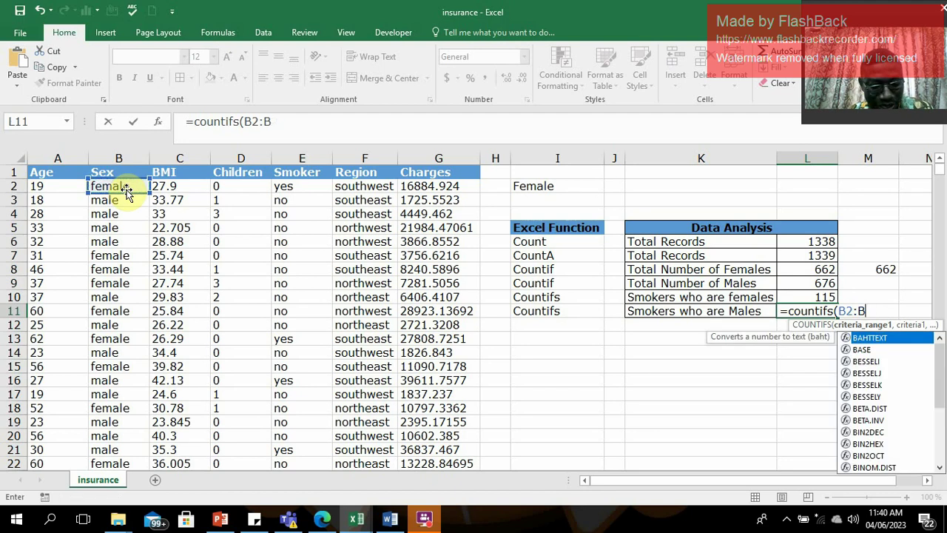
text(12)
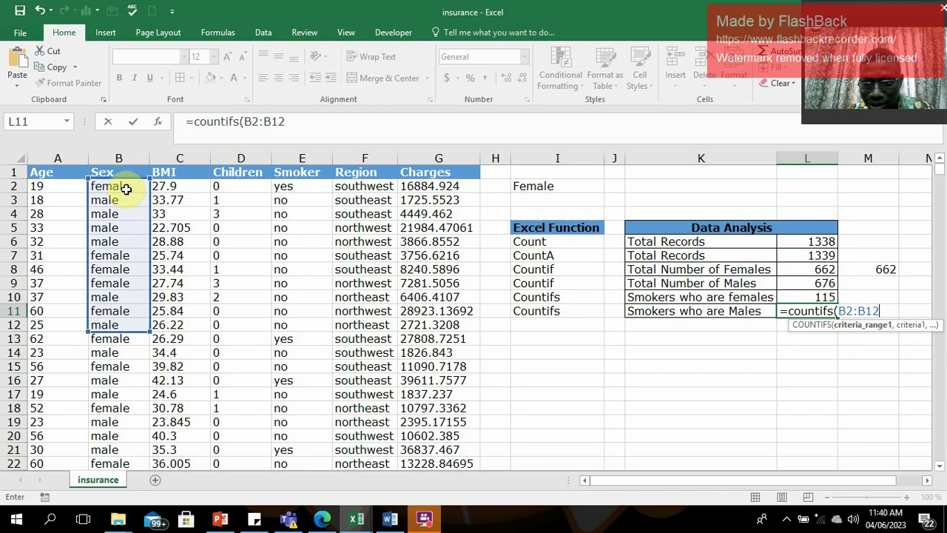
text(2)
key(BackSpace)
key(BackSpace)
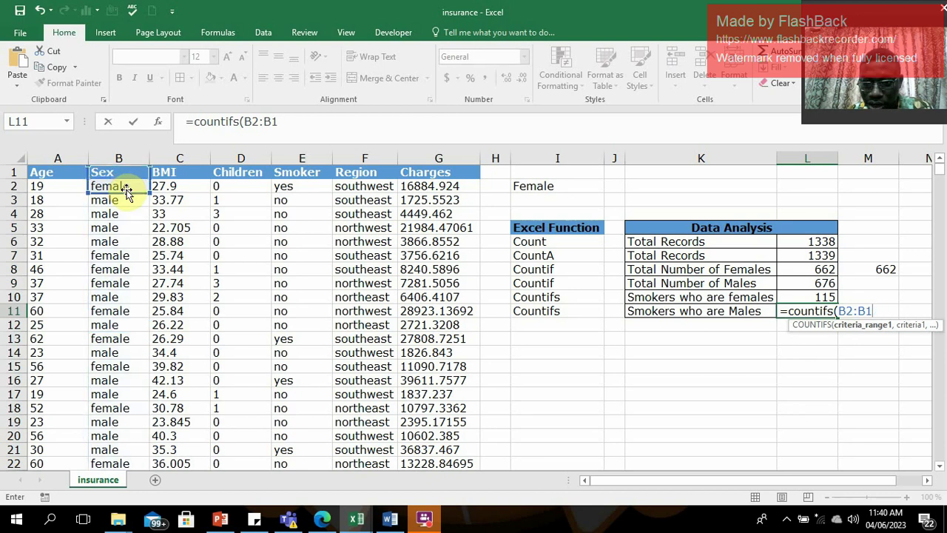
text(33)
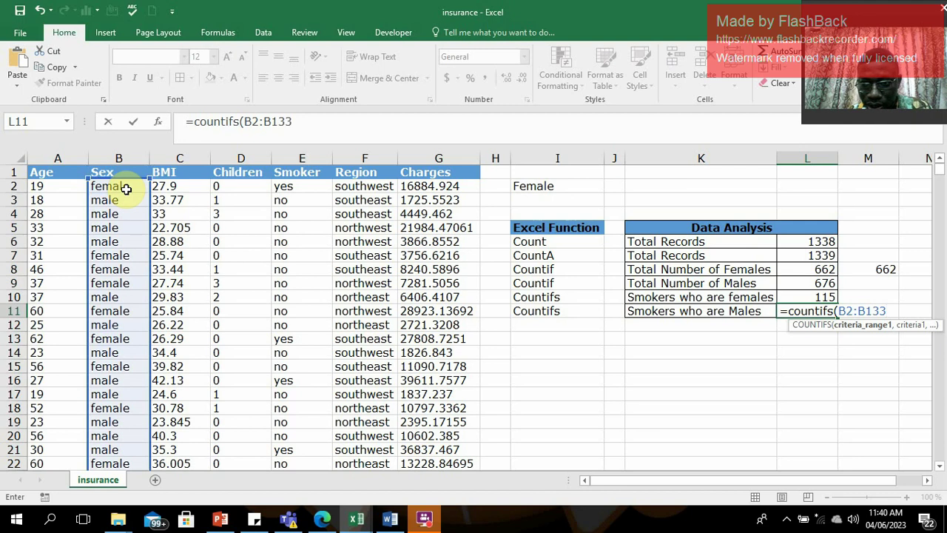
text(9)
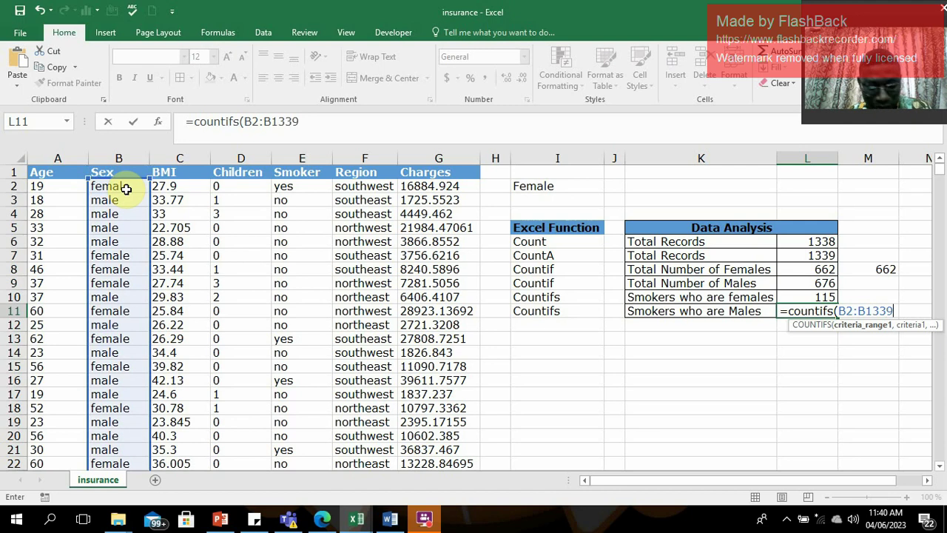
text(,)
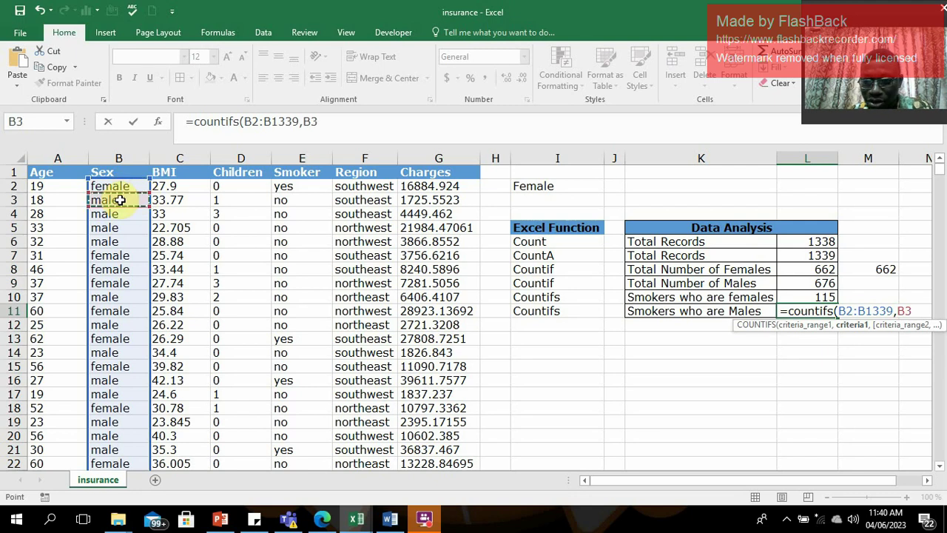
text(,)
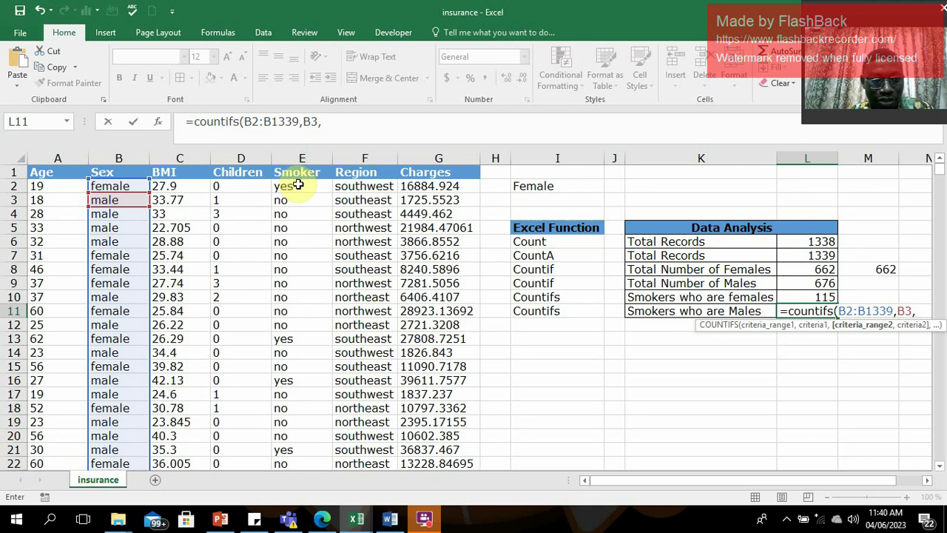
Add the Smoker range E2:E1339 as the second criteria range in L11 and check its extent against the last record
text(e)
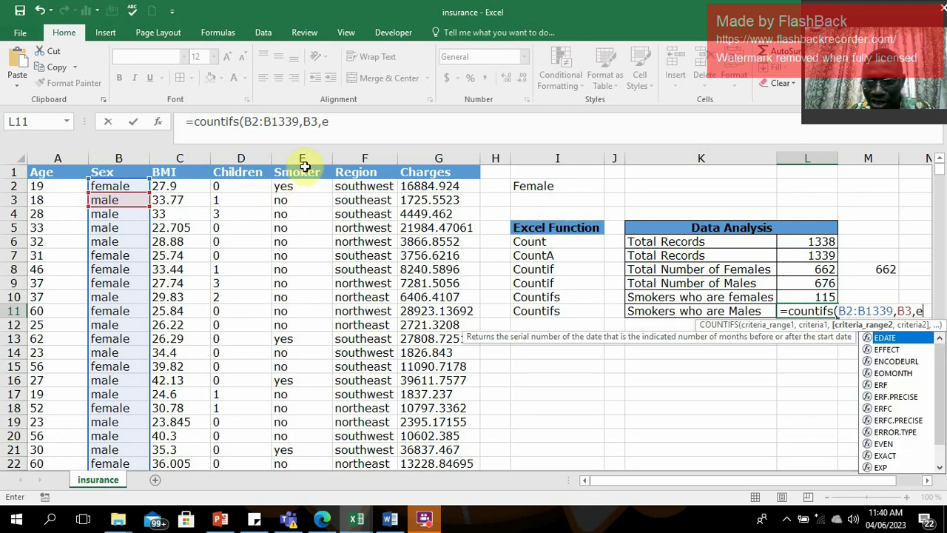
text(2)
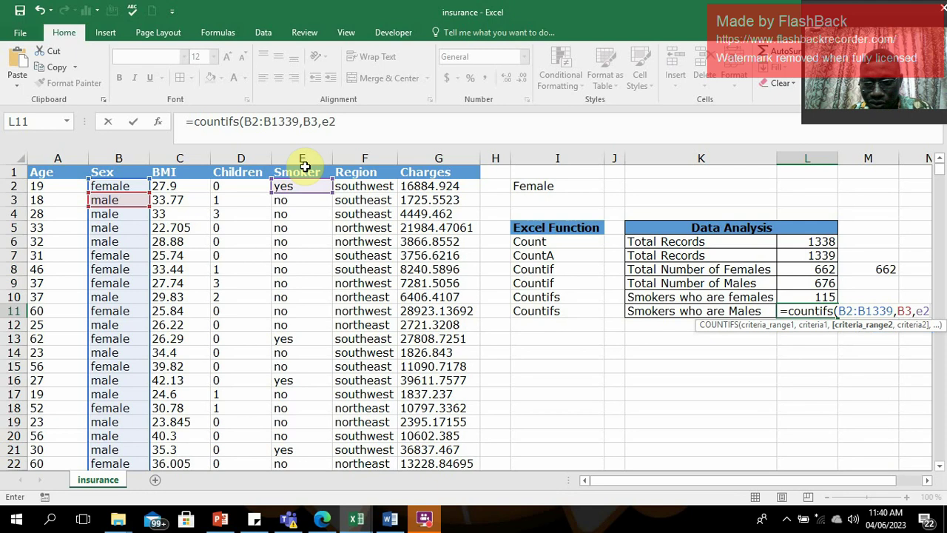
text(:)
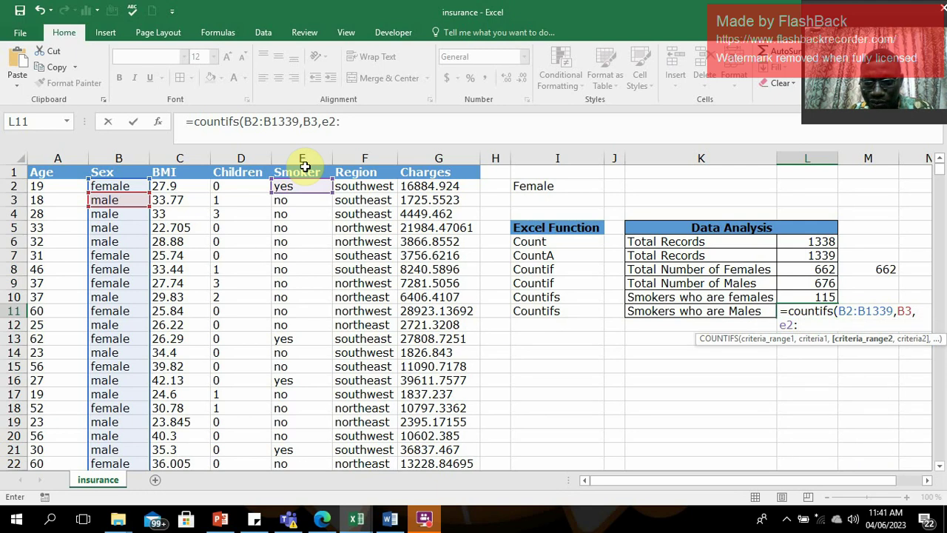
text(e1)
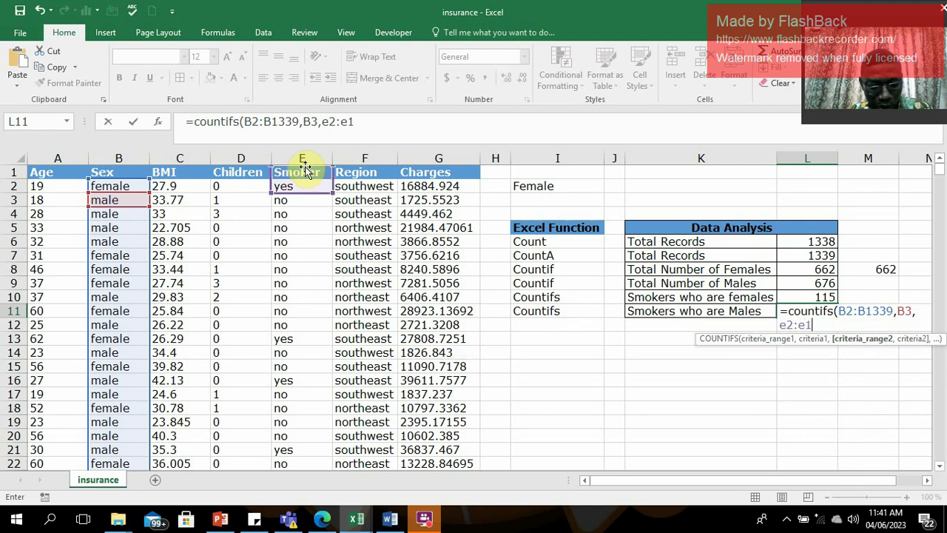
text(33)
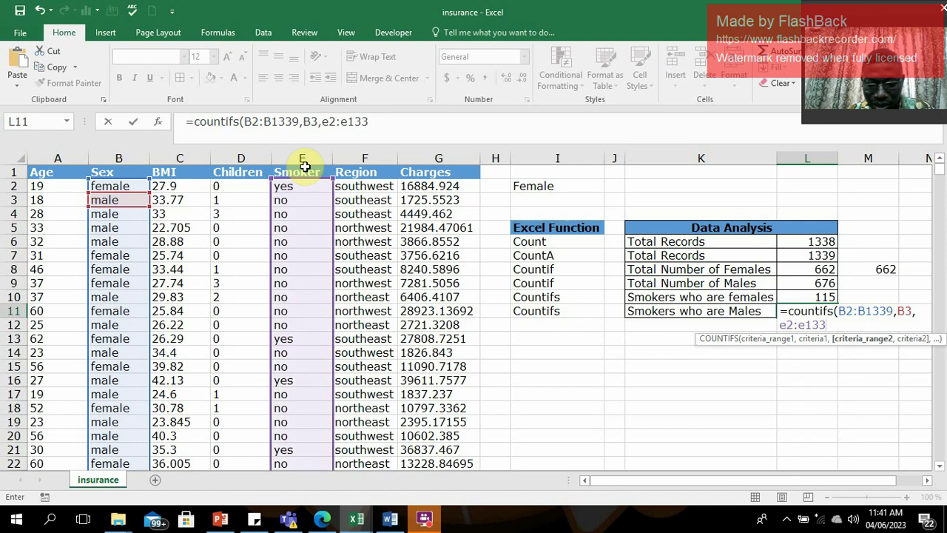
text(9)
click(938, 172)
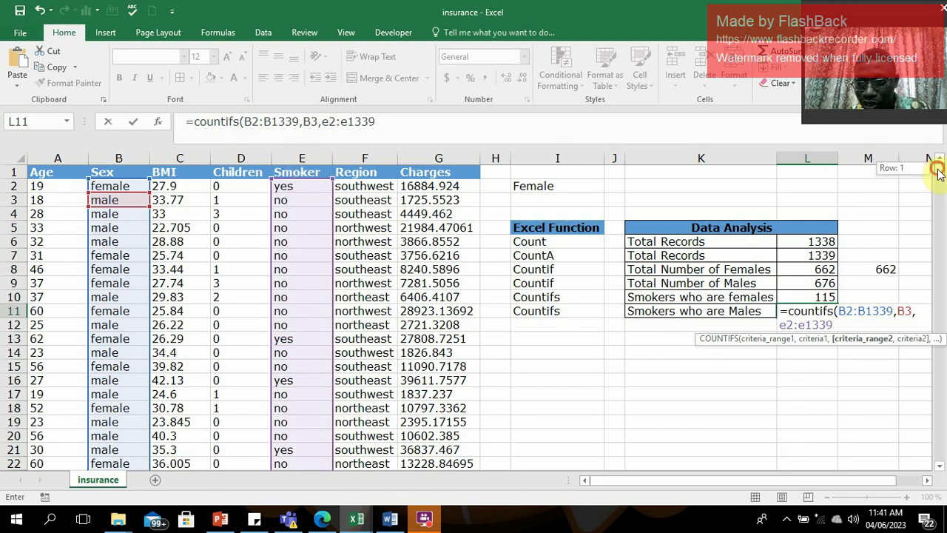
drag(938, 171, 939, 477)
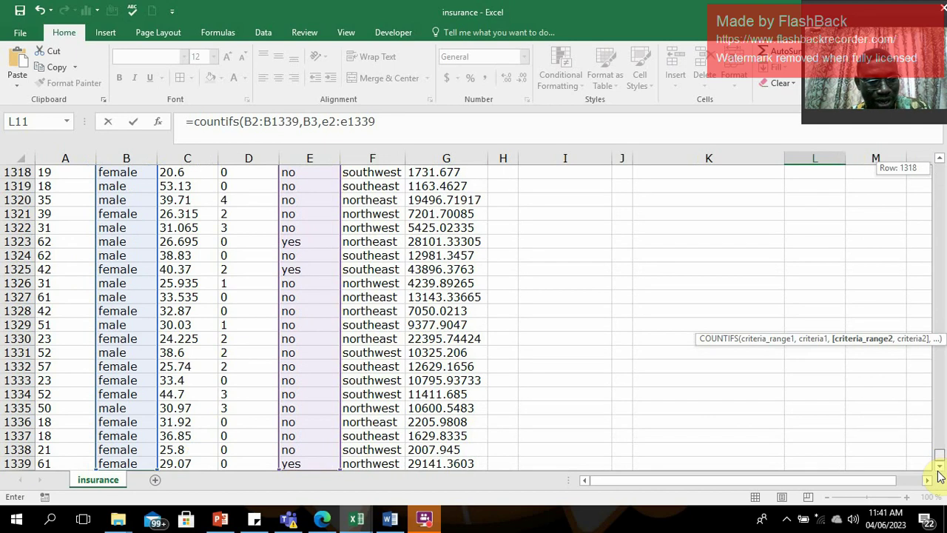
drag(938, 476, 938, 170)
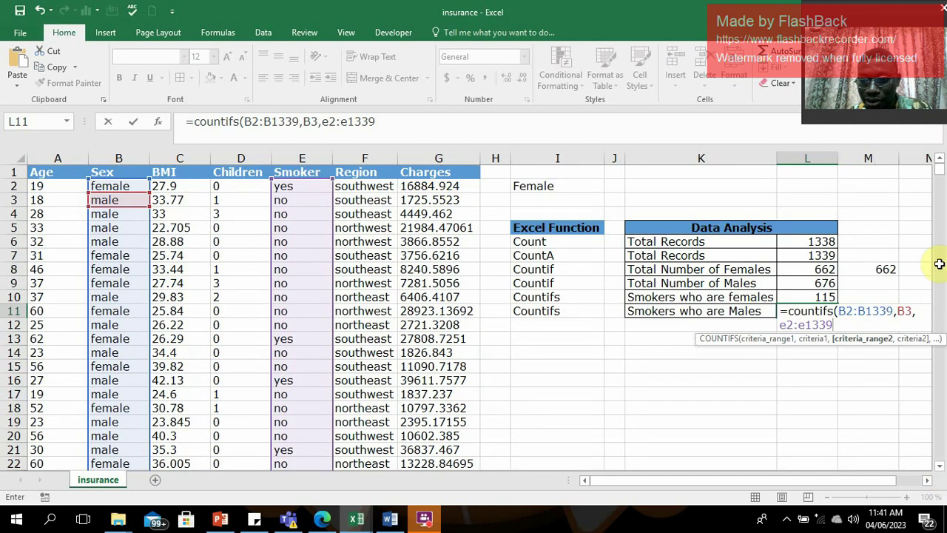
Use the yes cell E2 as the second criterion and complete the COUNTIFS formula in L11
text(,)
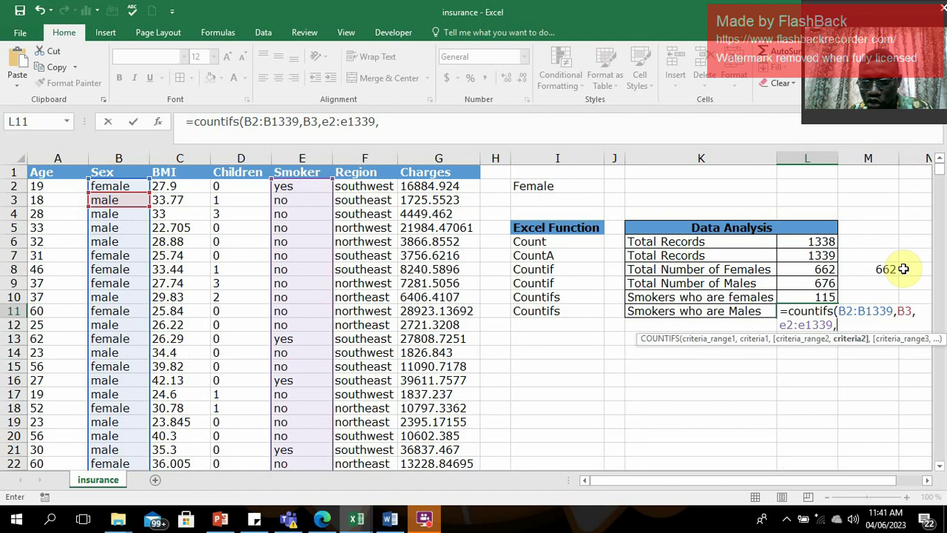
click(306, 189)
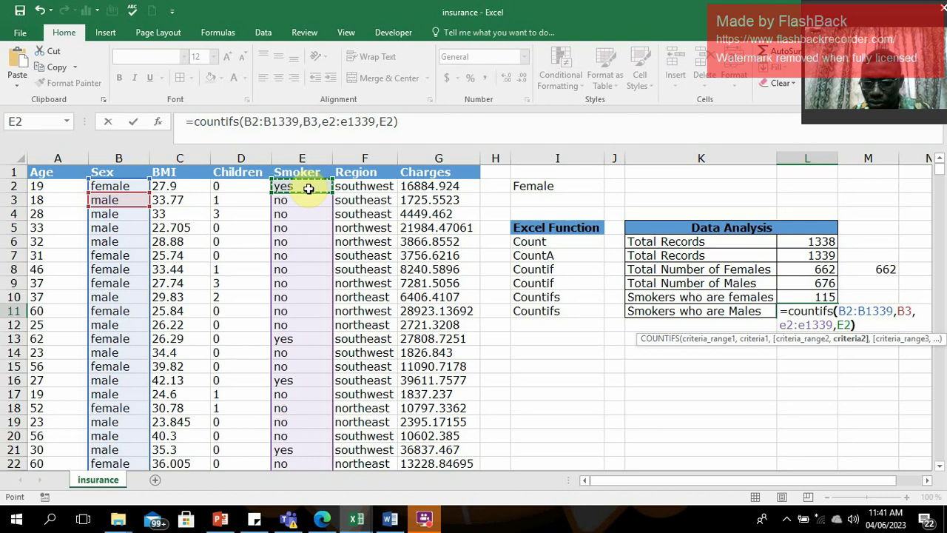
key(Return)
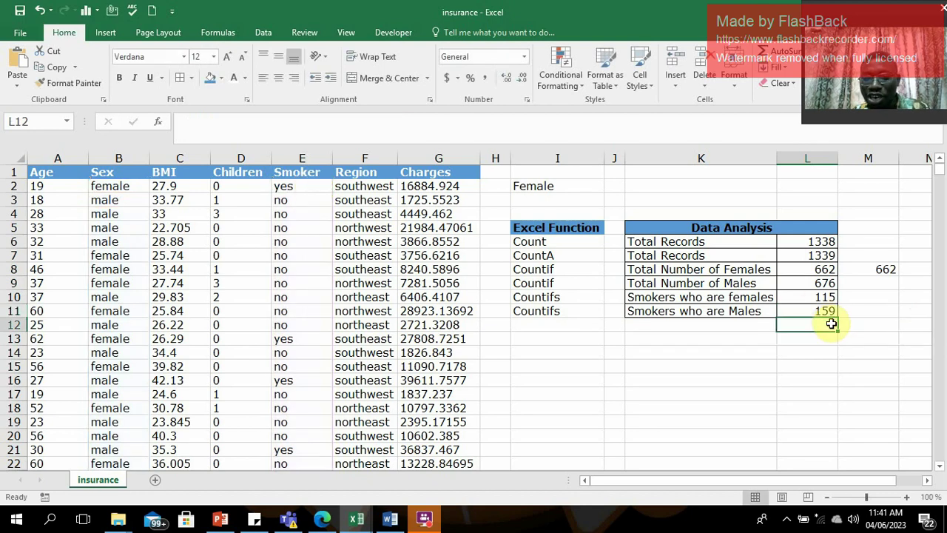